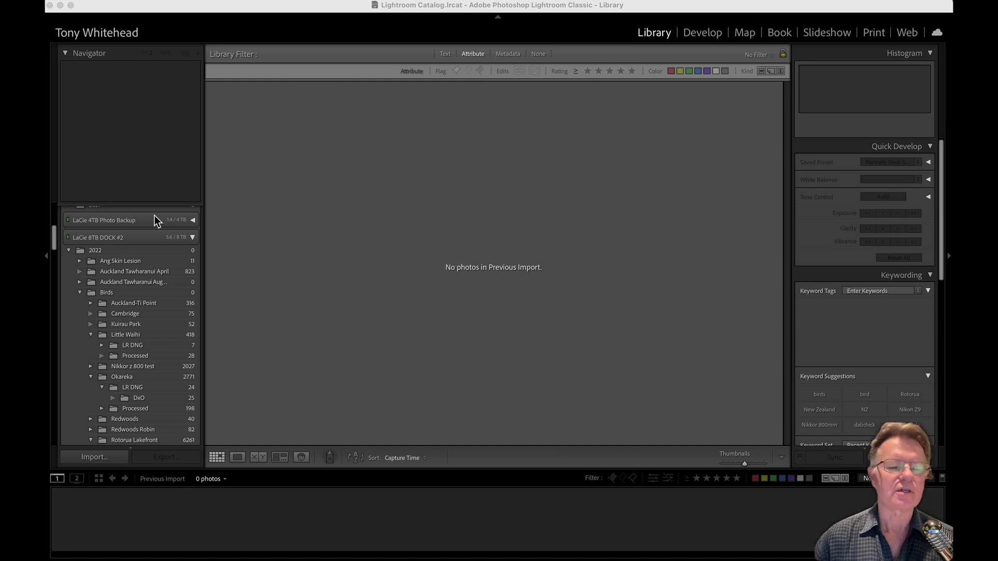
- Open the Import dialog from the bottom of the Library's left panel
click(89, 457)
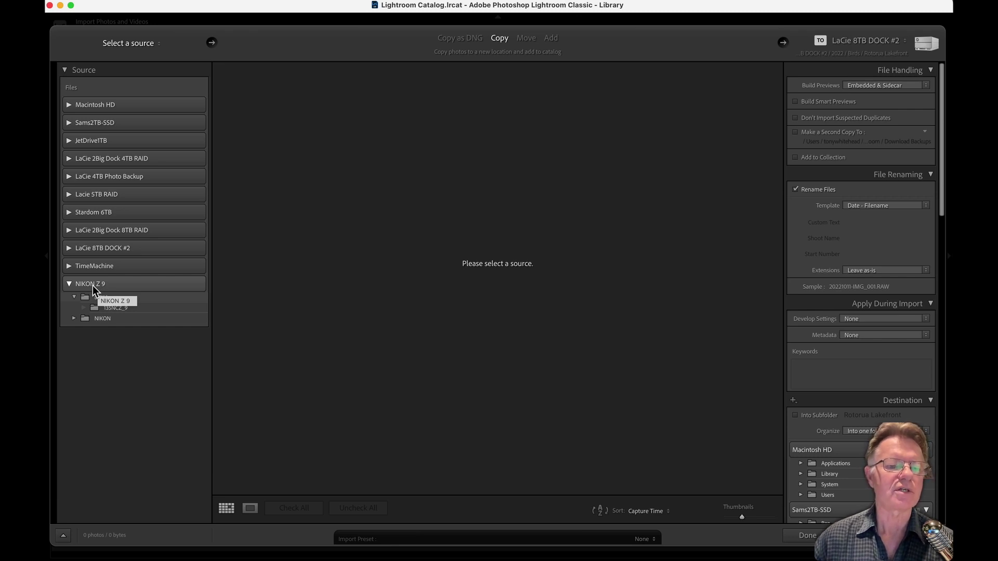
- Load the 253 photos from the NIKON Z 9 card's DCIM folder, showing New Photos only
click(88, 285)
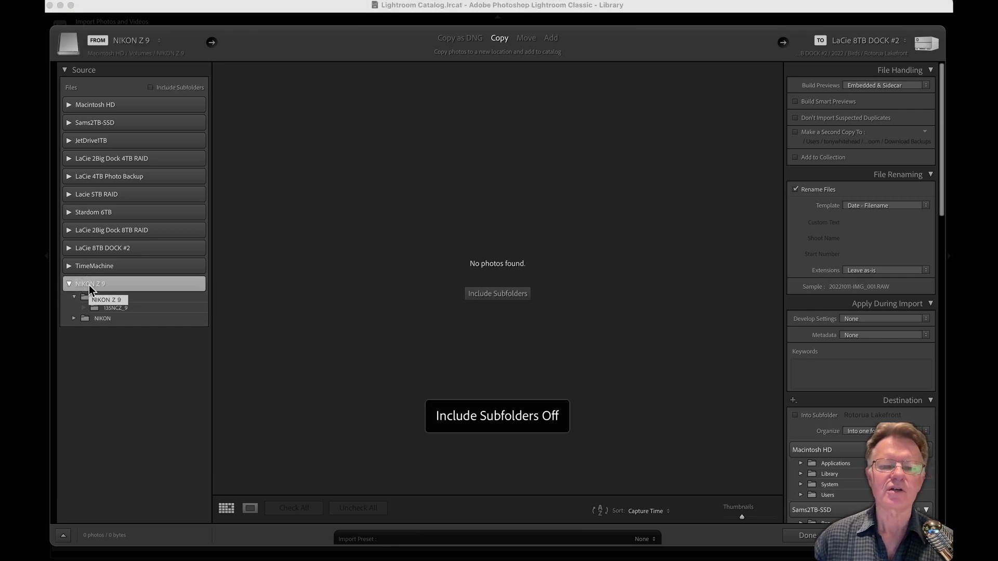
click(89, 296)
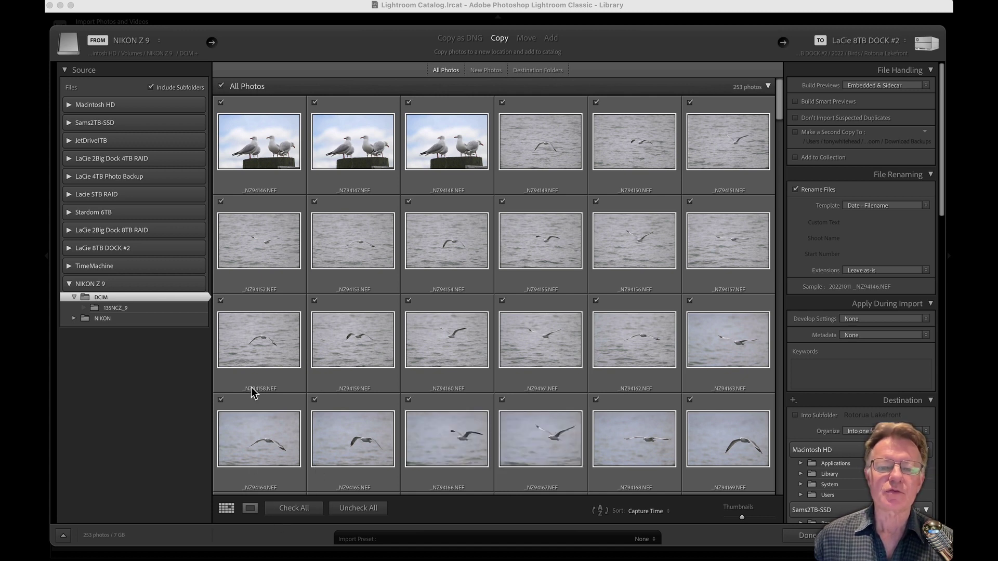
mouse_move(251, 388)
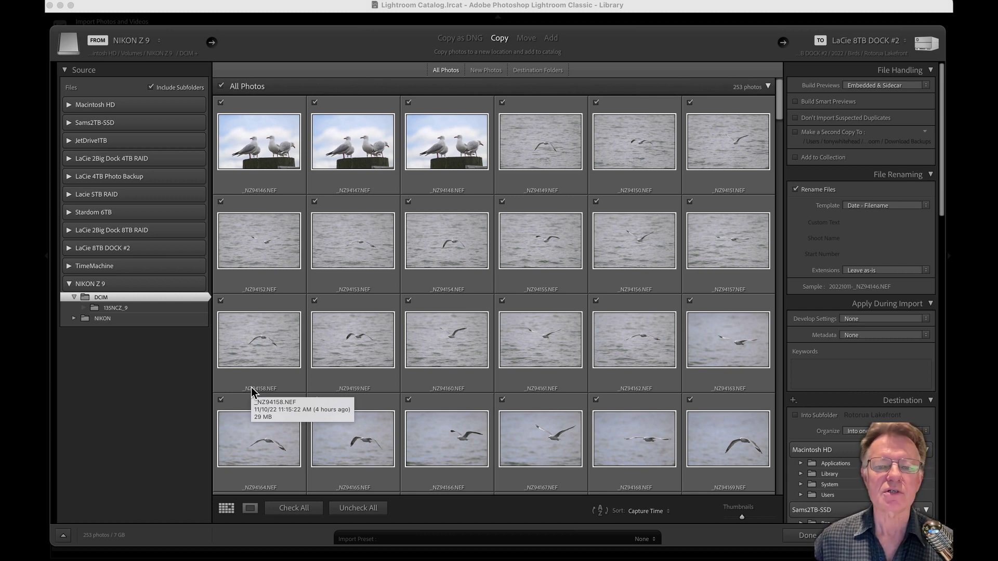
click(484, 74)
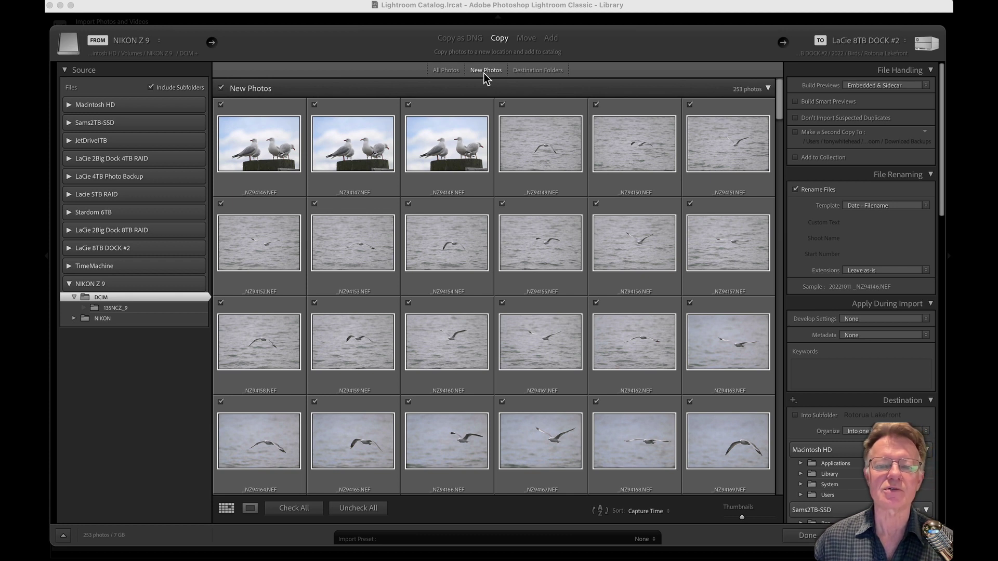
- Show All Photos, uncheck everything, and select the range _NZ94203 through _NZ94398
click(441, 69)
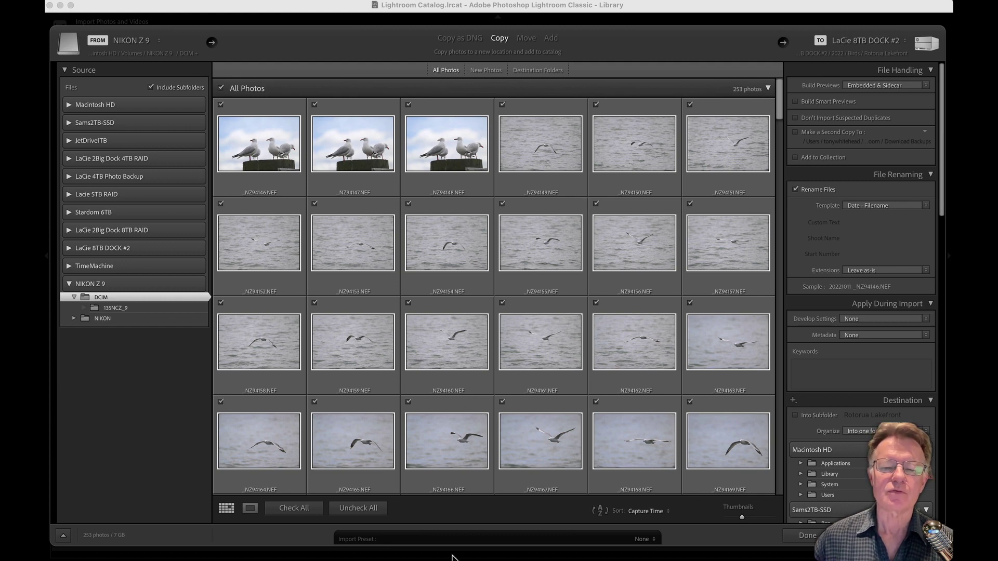
click(350, 511)
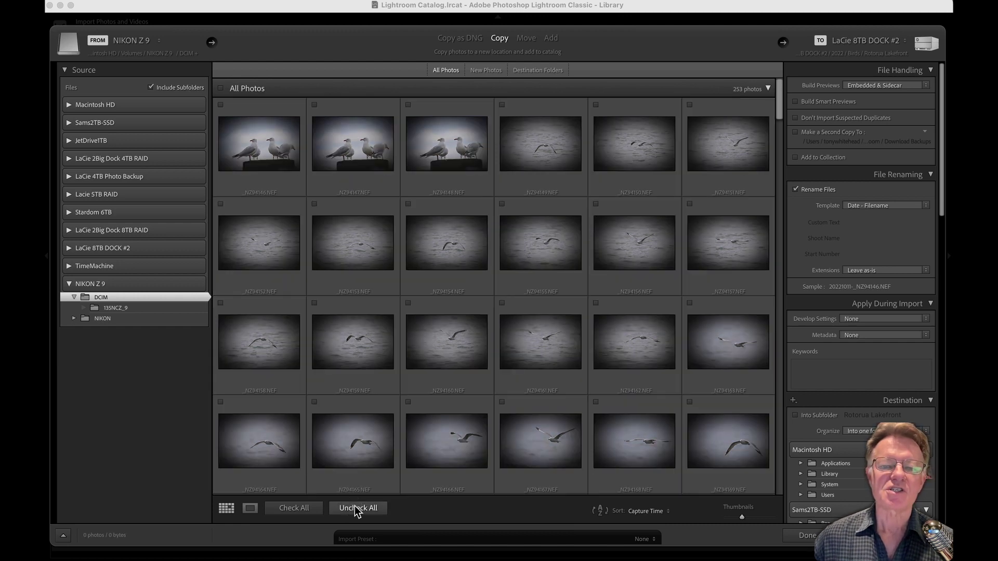
scroll(397, 435, down, 4)
scroll(397, 436, down, 10)
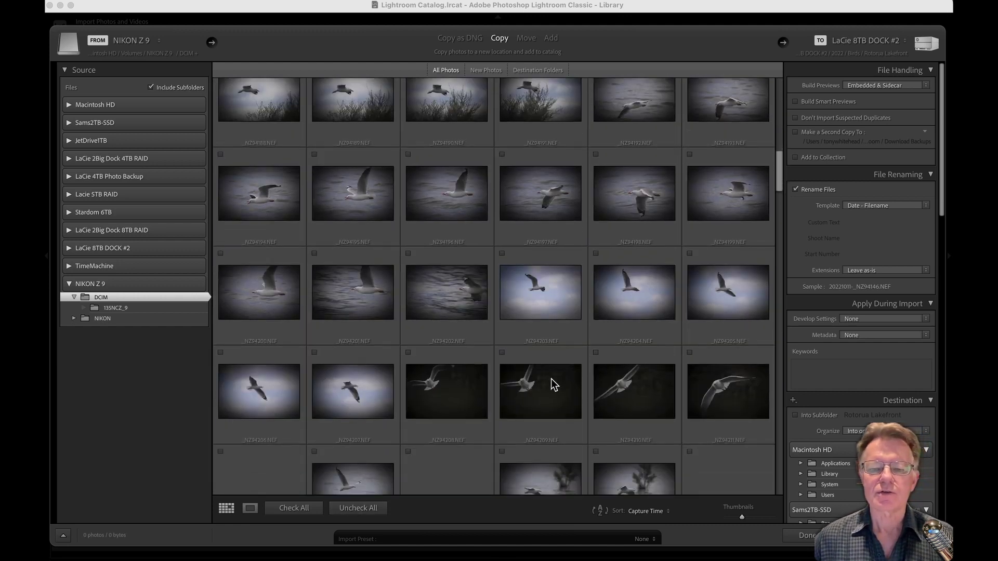
click(530, 263)
scroll(560, 363, down, 20)
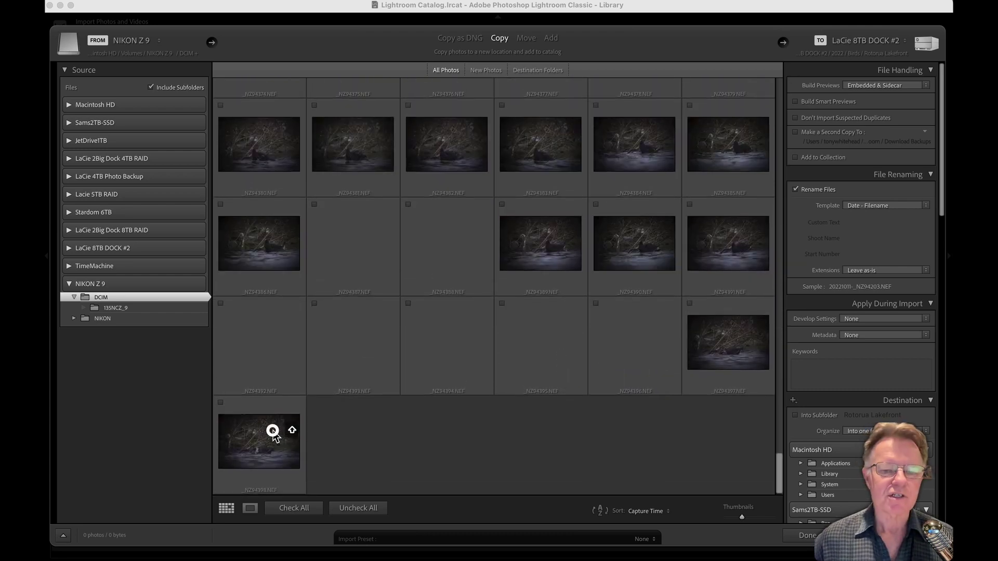
shift+click(260, 421)
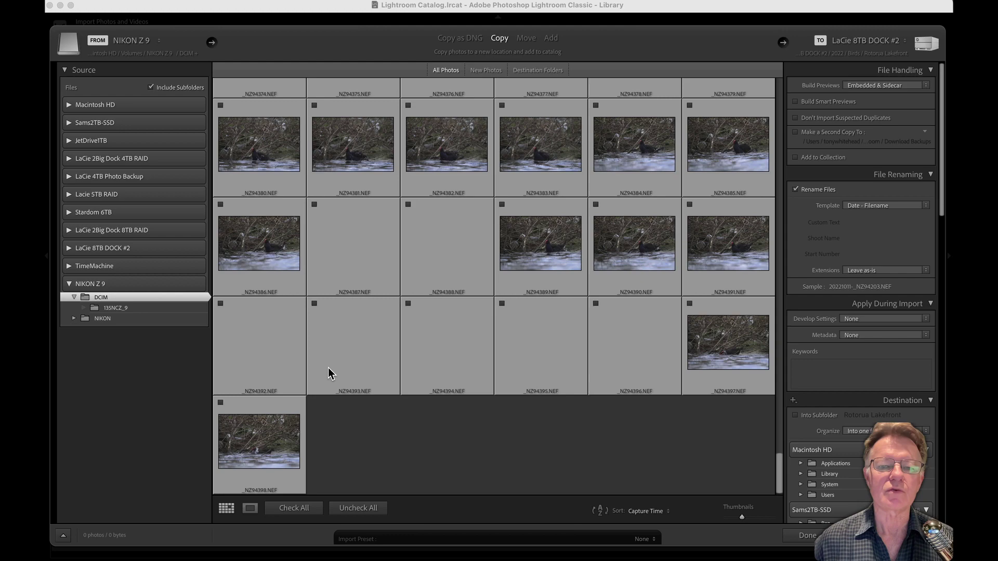
- Mark the selected range for import, then uncheck all 253 photos again
scroll(333, 364, up, 15)
scroll(335, 363, up, 20)
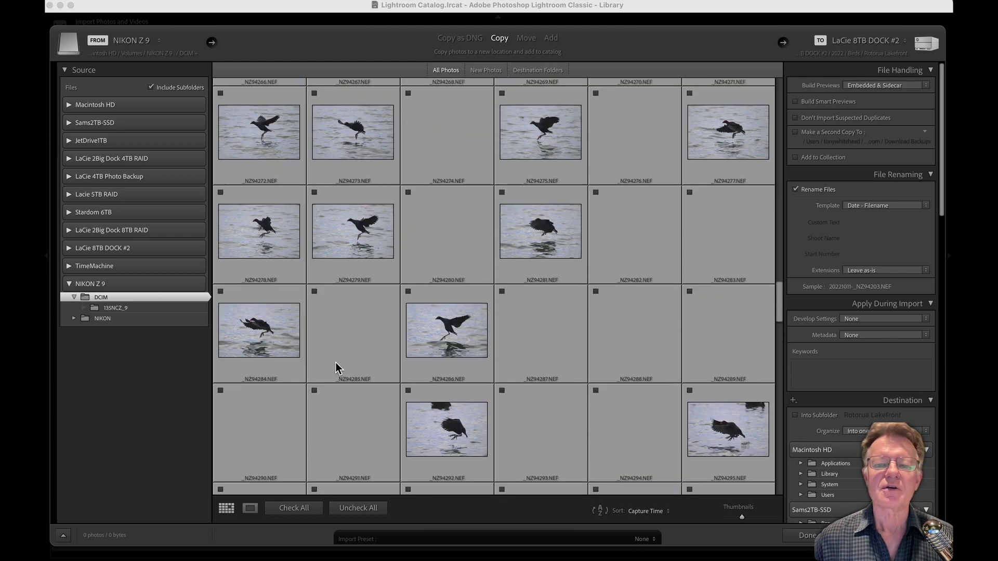
scroll(336, 364, up, 6)
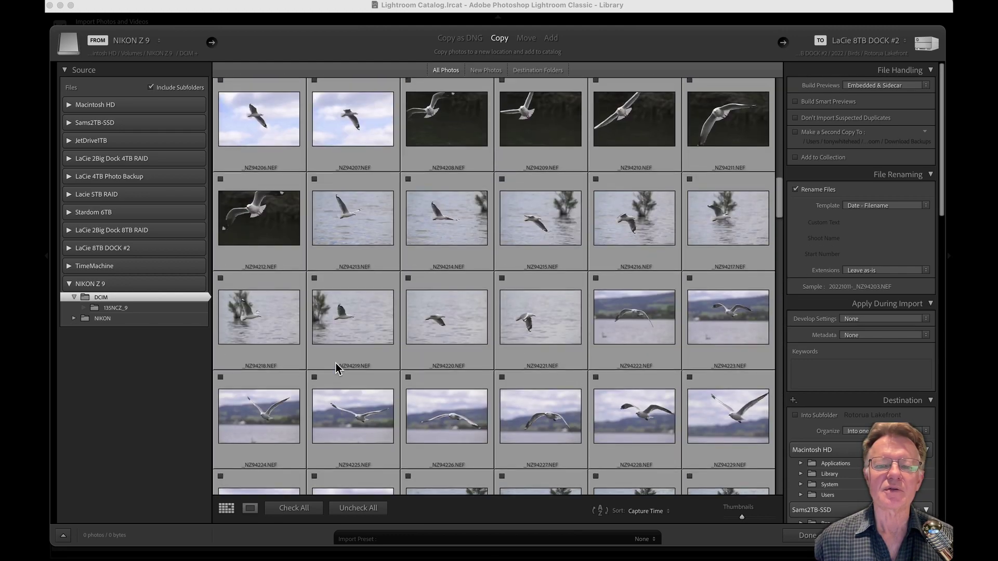
scroll(335, 363, up, 5)
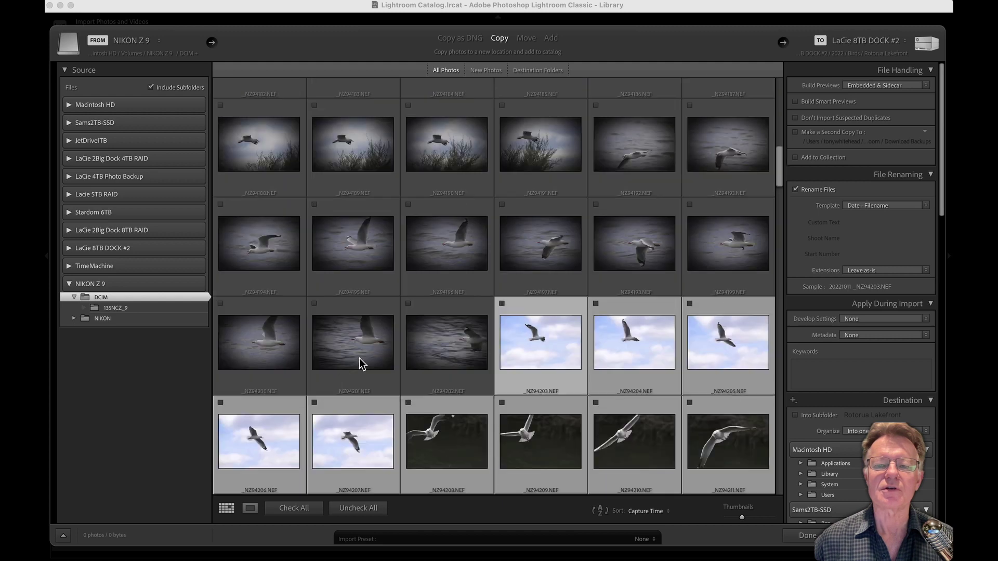
click(501, 352)
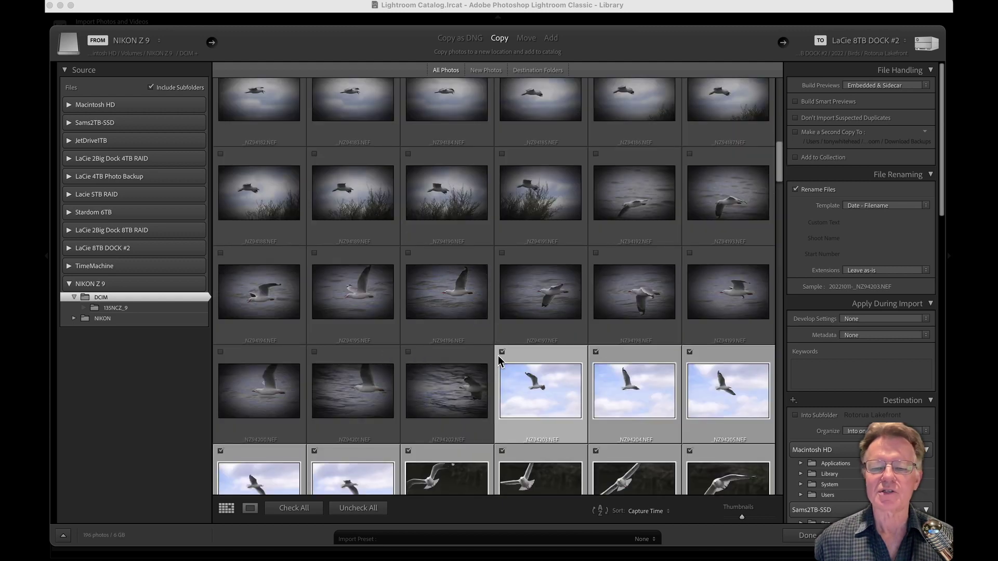
click(364, 512)
click(358, 301)
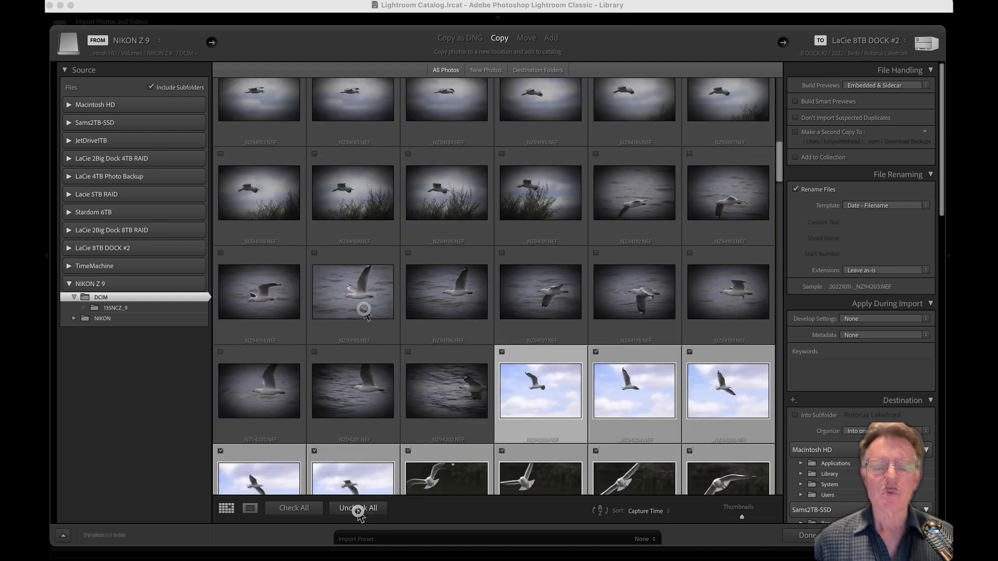
scroll(400, 229, up, 10)
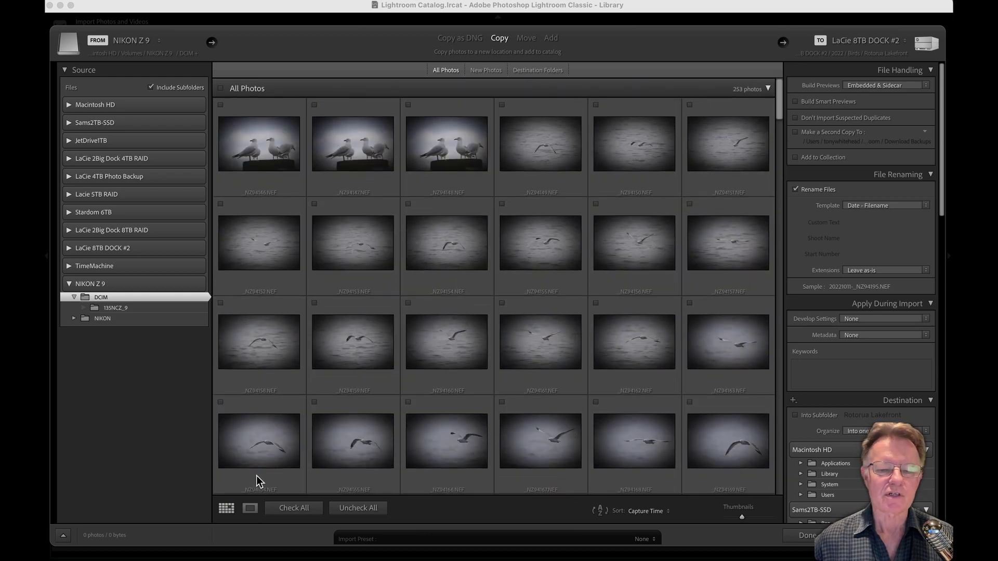
- Check all 253 photos, try Copy as DNG, Copy and Move, and settle on Add
click(294, 508)
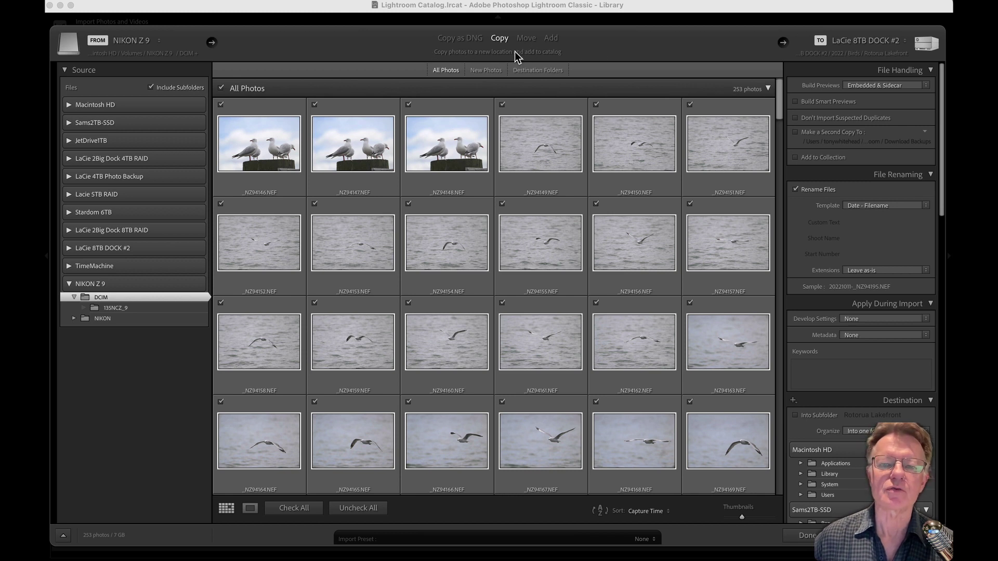
click(454, 38)
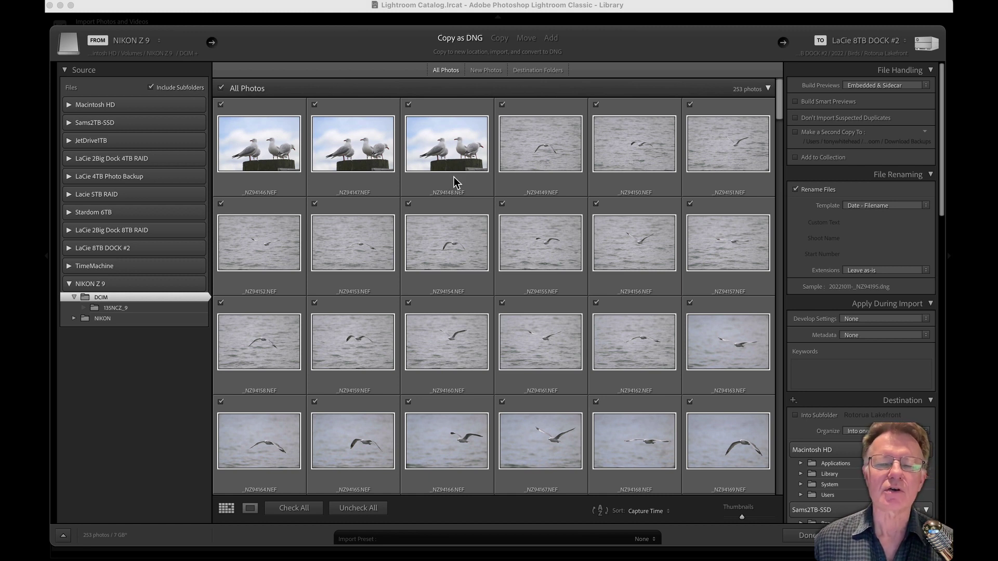
mouse_move(453, 178)
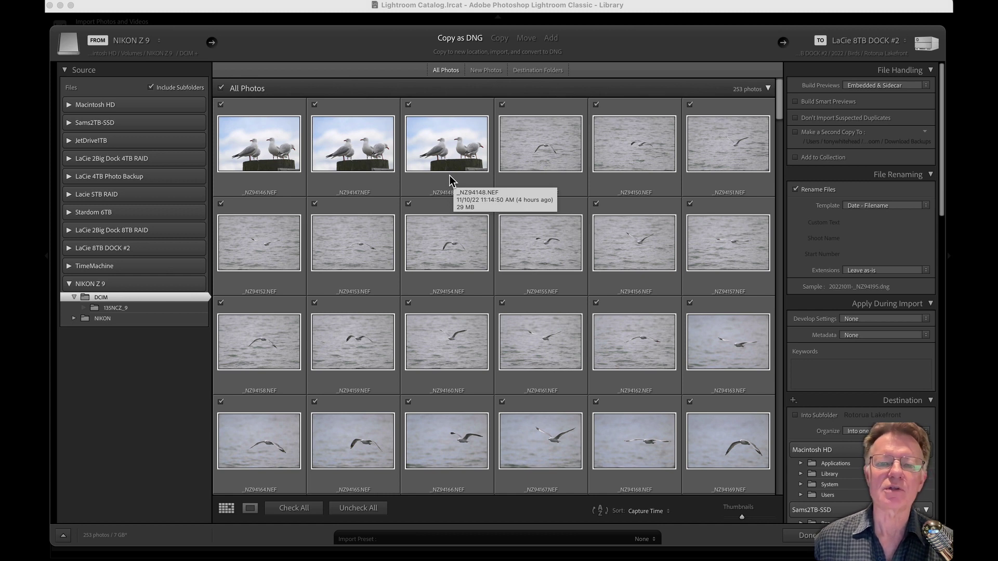
click(500, 40)
click(526, 40)
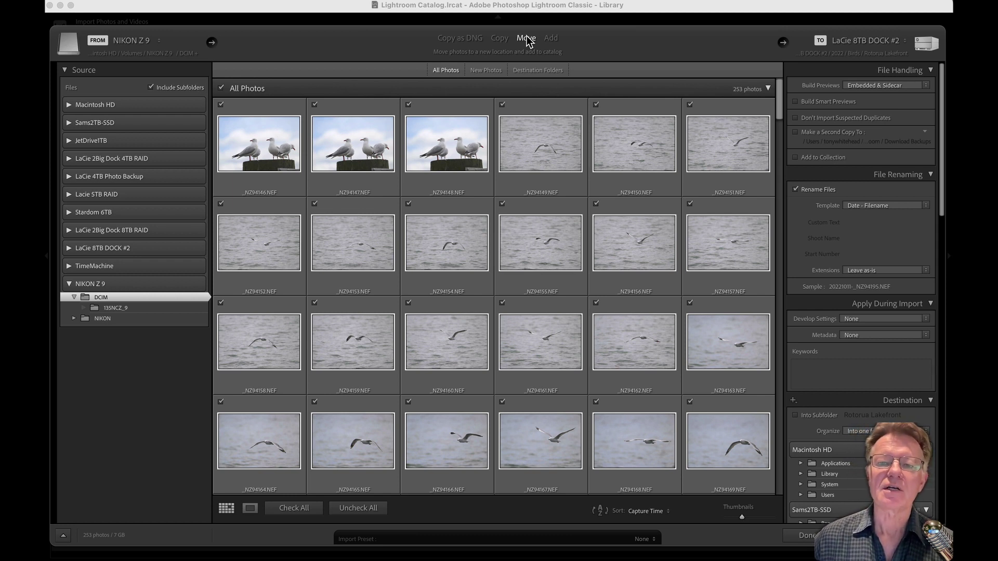
click(498, 38)
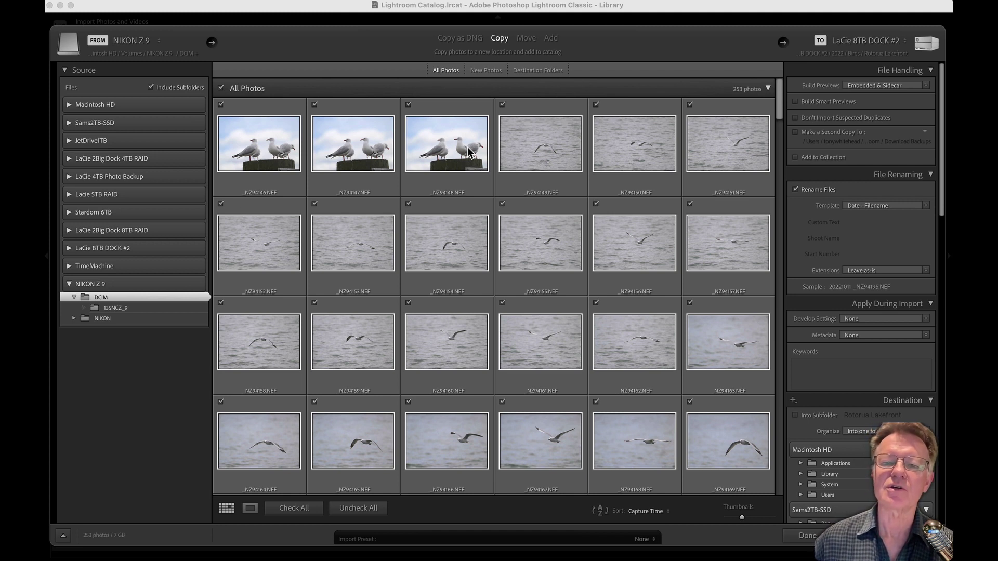
mouse_move(469, 155)
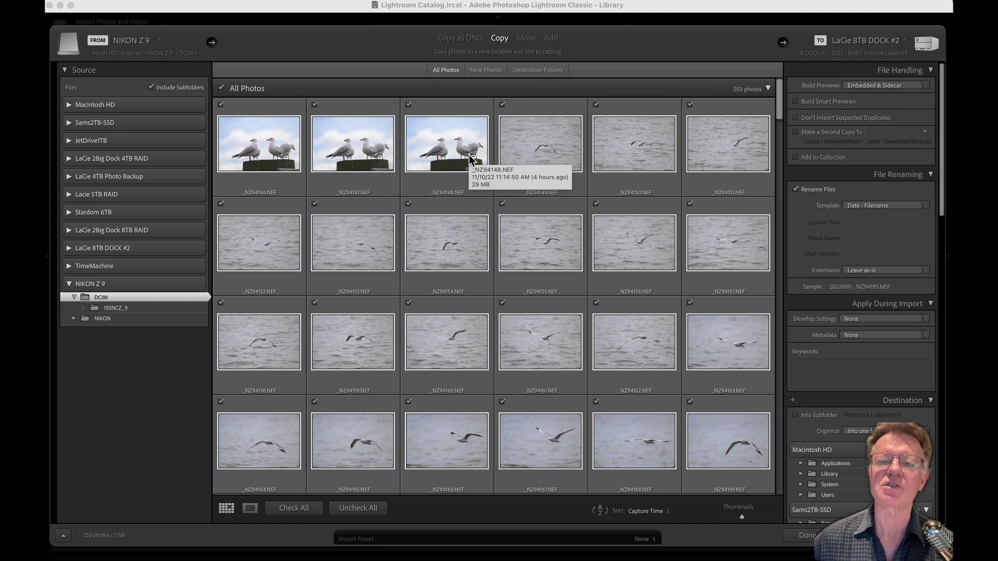
click(552, 40)
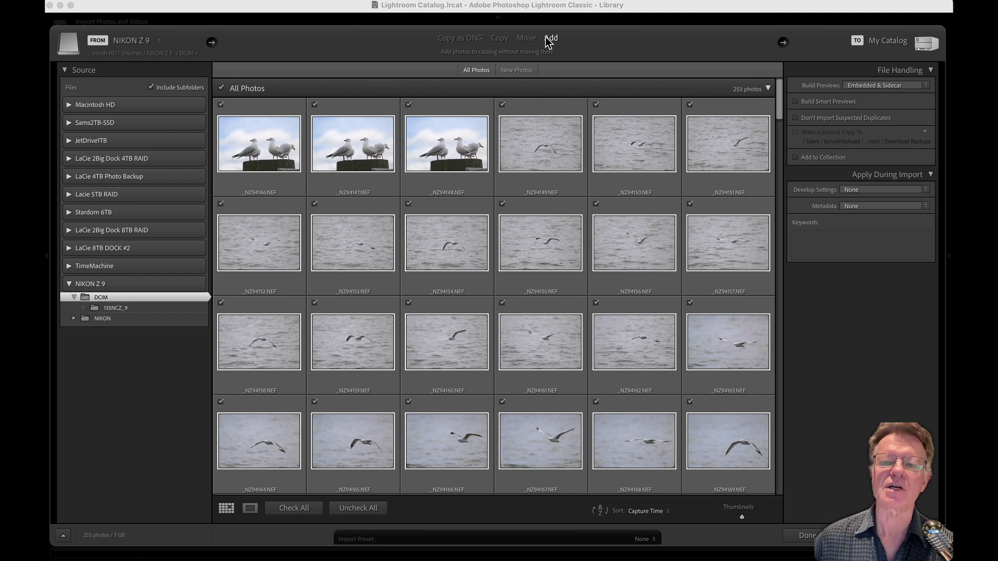
- Switch back to Copy into 2022/Birds/Rotorua Lakefront on LaCie 8TB DOCK #2
click(500, 39)
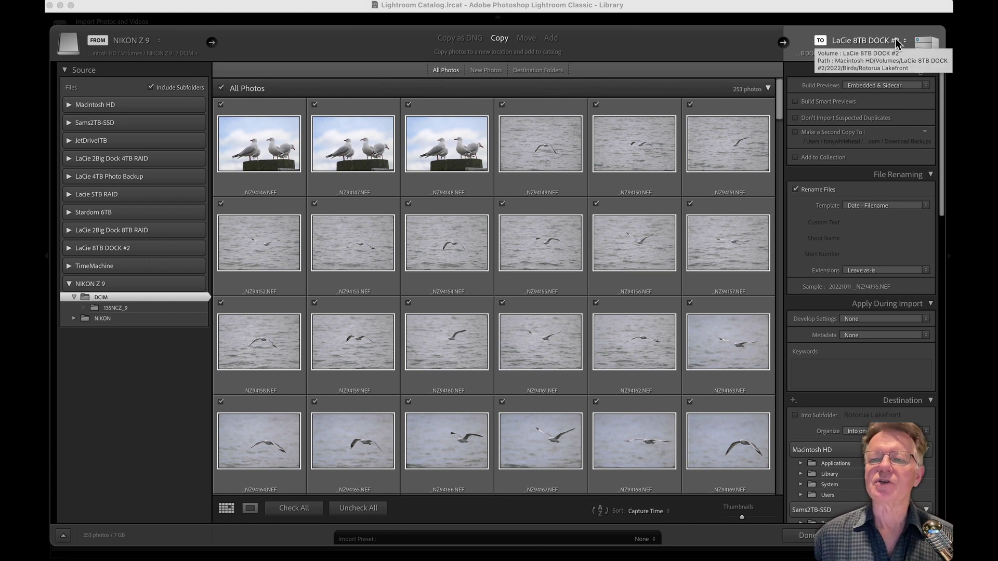
- Collapse the other drives' folder lists and pick 2022/Birds on LaCie 8TB DOCK #2
scroll(859, 146, down, 6)
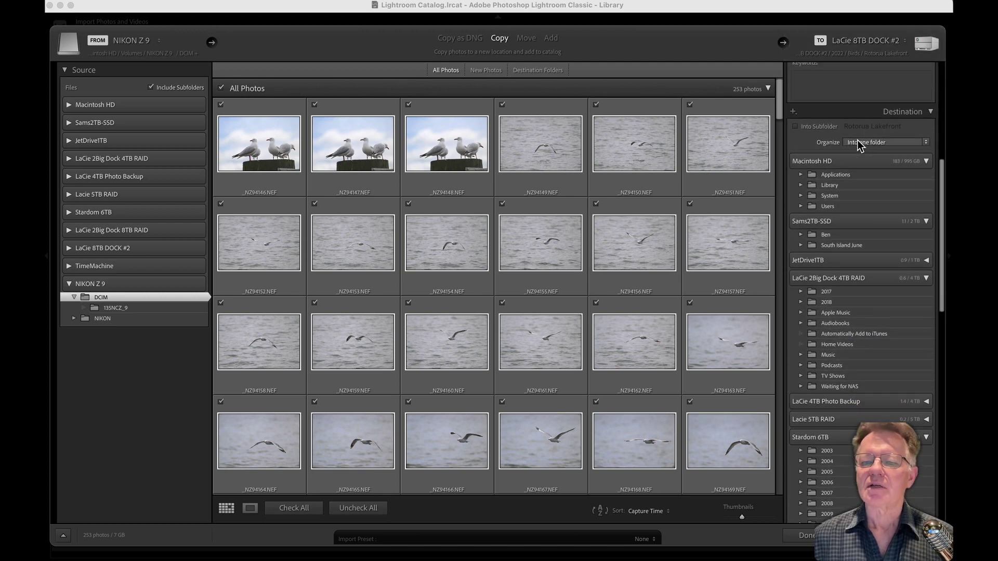
scroll(863, 146, down, 2)
scroll(869, 149, up, 3)
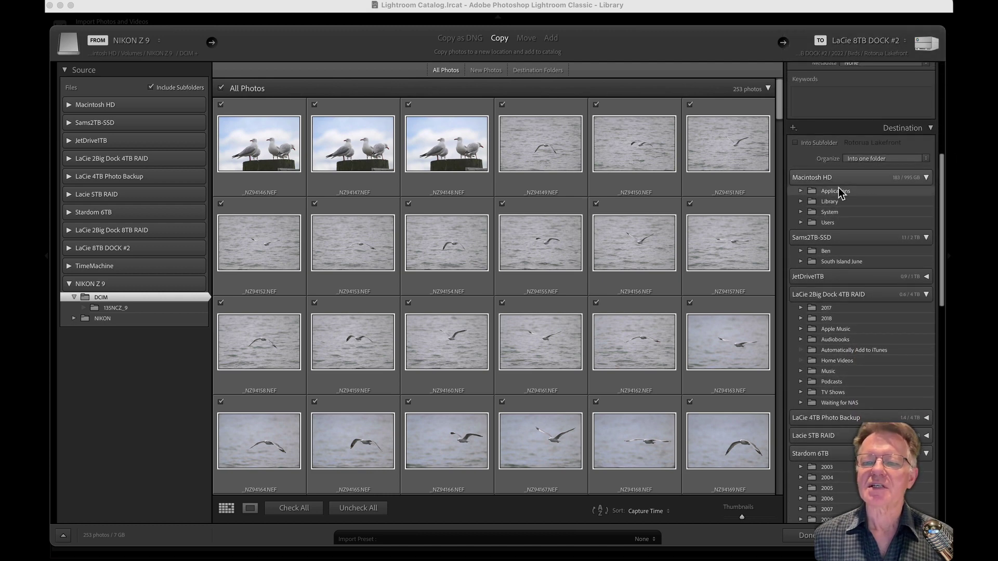
scroll(852, 242, down, 2)
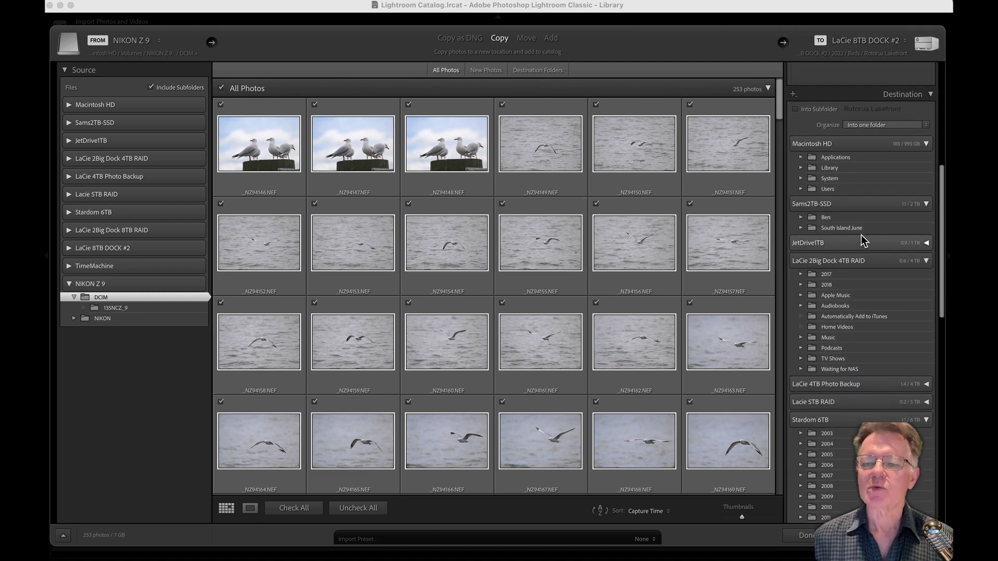
click(926, 144)
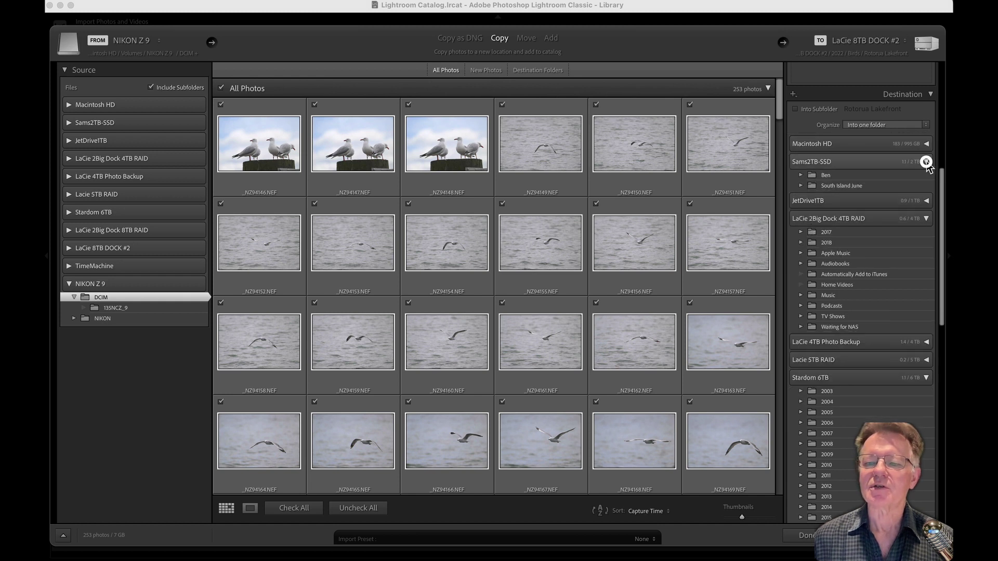
click(926, 162)
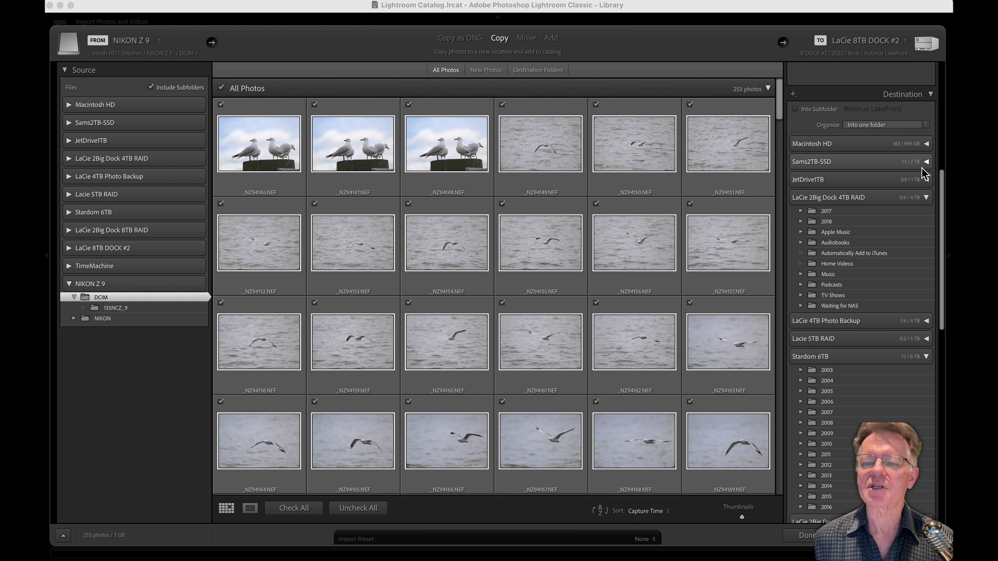
click(925, 197)
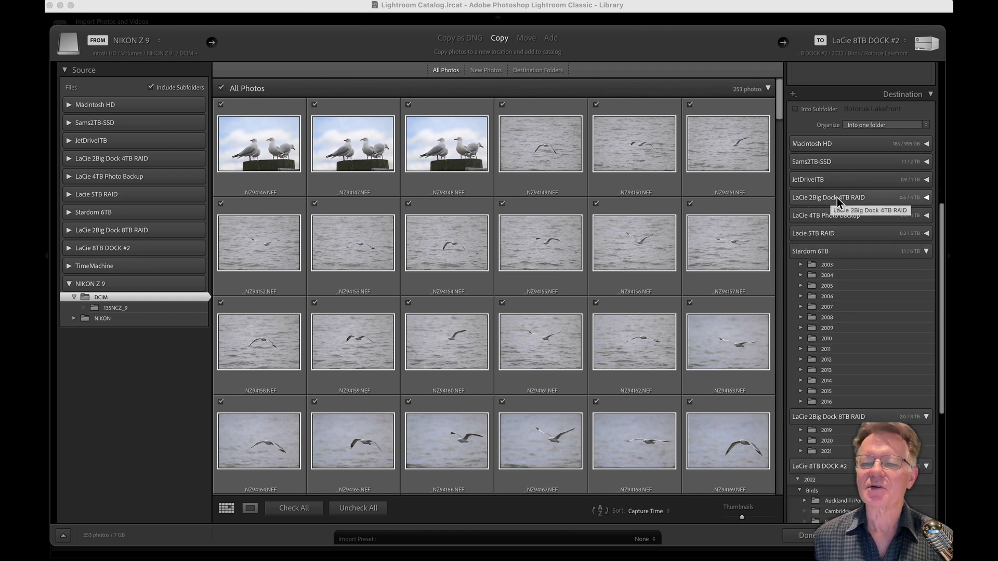
click(926, 251)
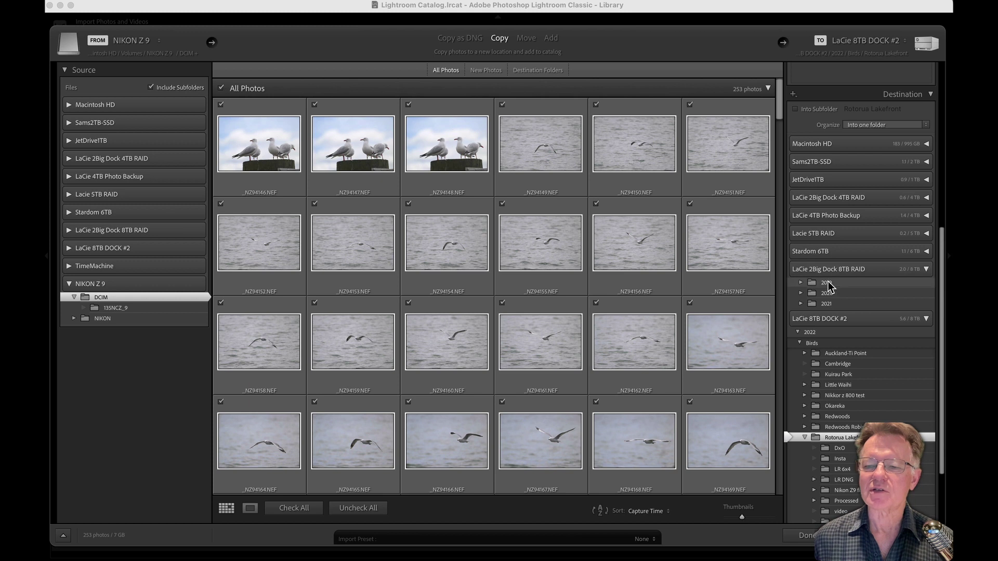
click(924, 268)
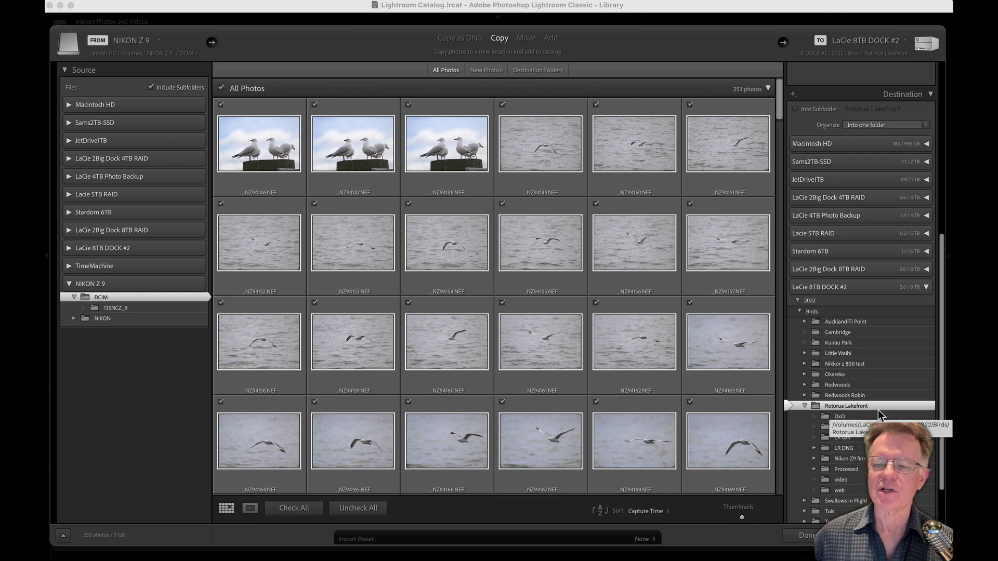
click(816, 313)
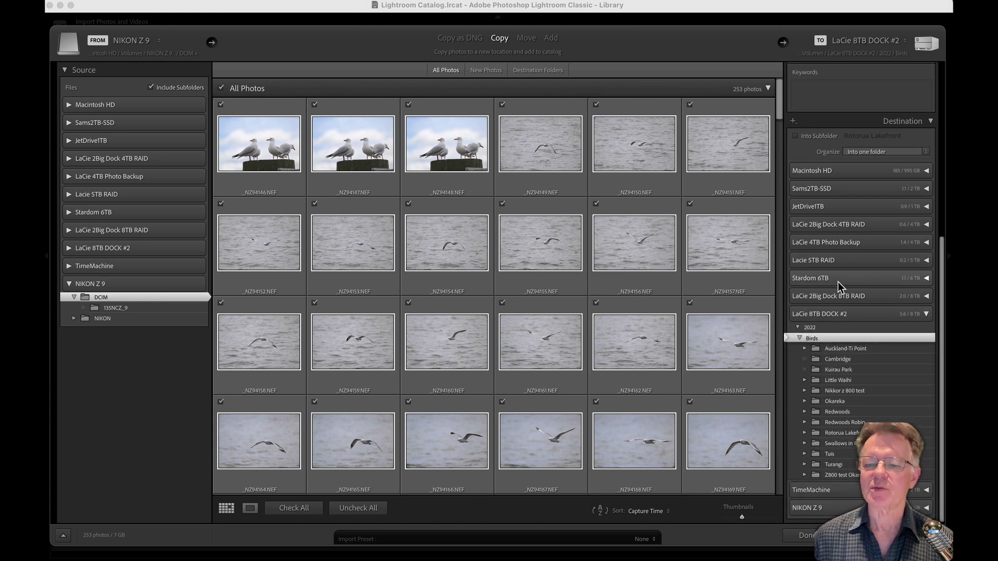
- Try an Into Subfolder named Tauranga, then turn the subfolder option back off
scroll(814, 275, up, 3)
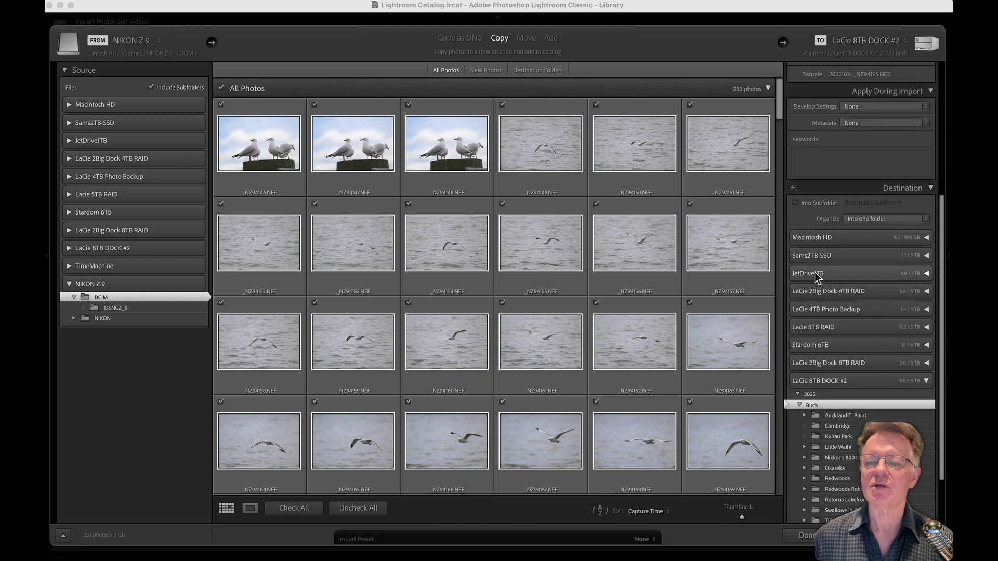
click(795, 204)
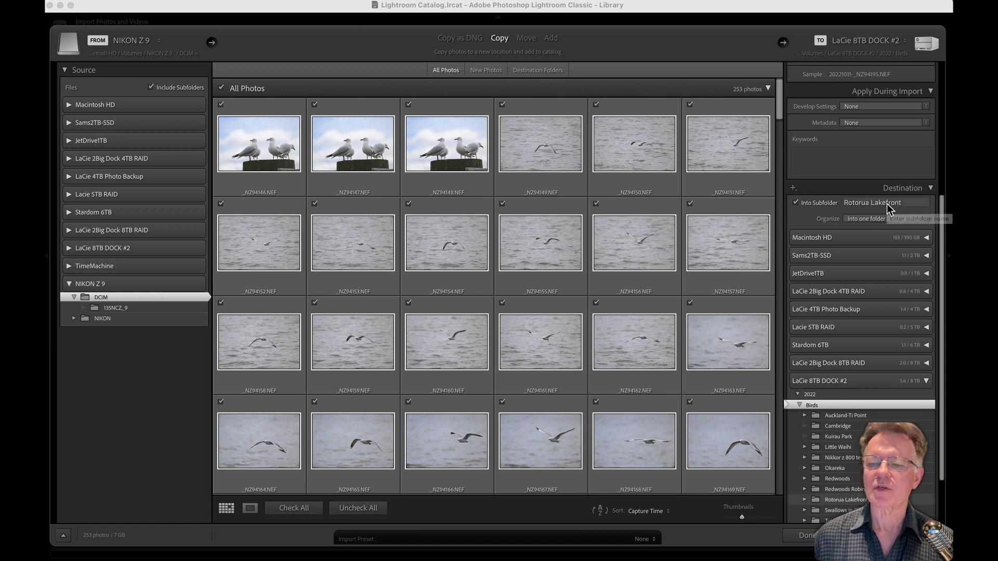
scroll(873, 375, down, 3)
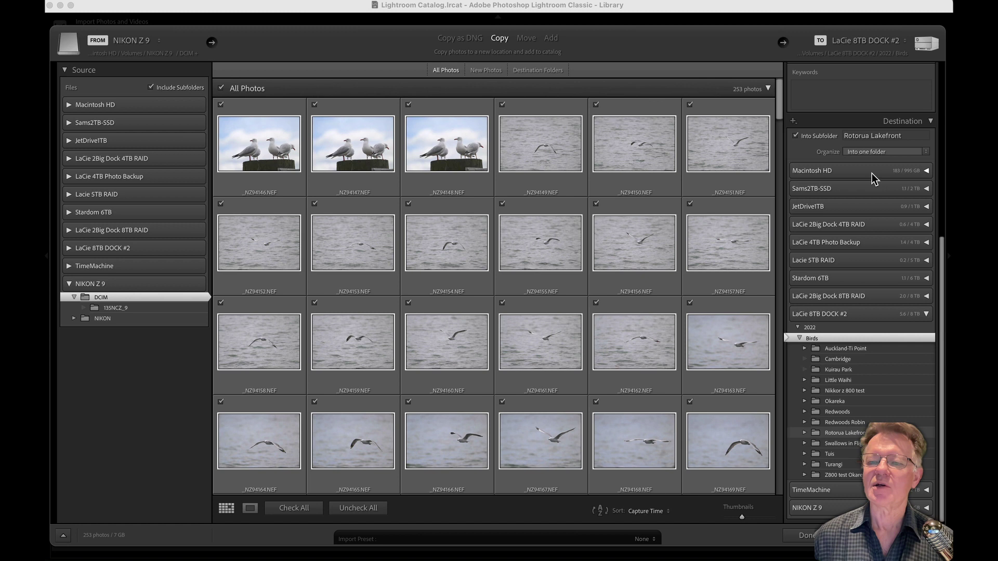
click(871, 136)
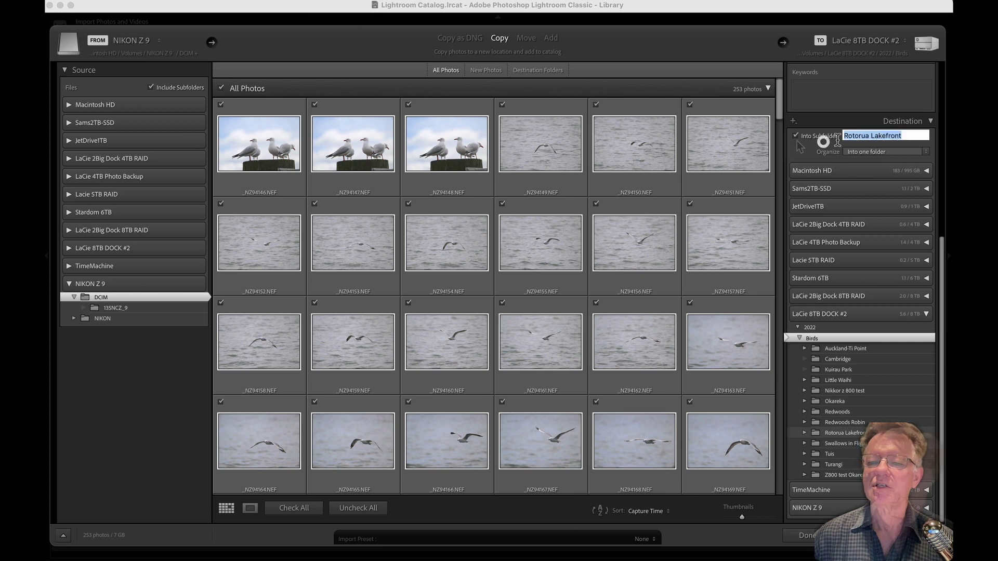
text(Tauranga)
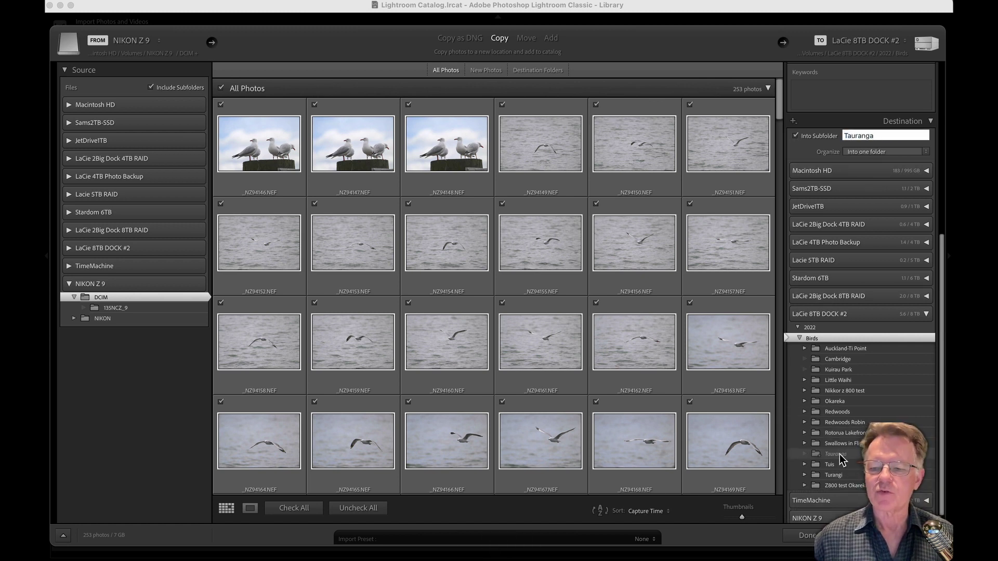
click(795, 136)
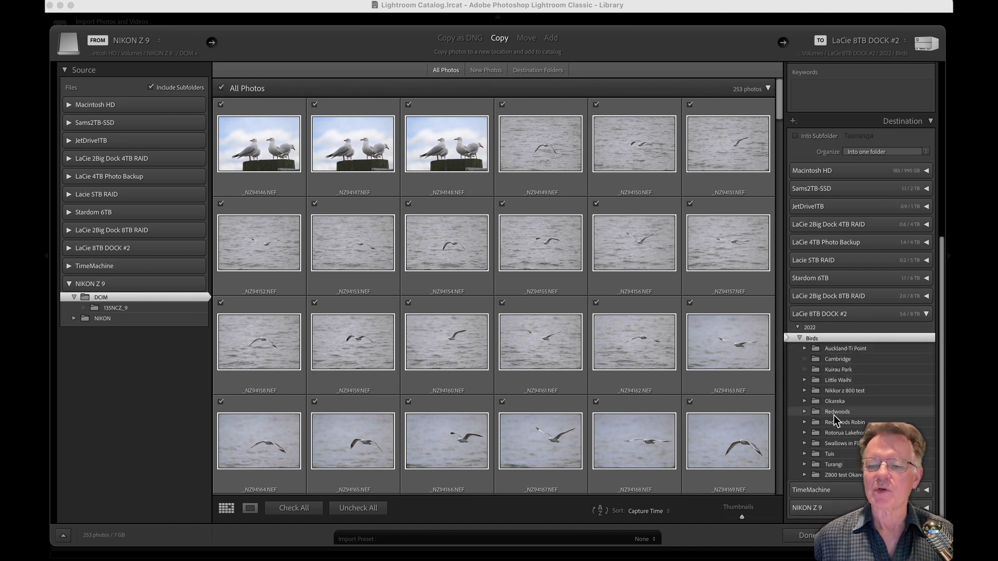
- Set Rotorua Lakefront as the destination folder for the import
click(847, 433)
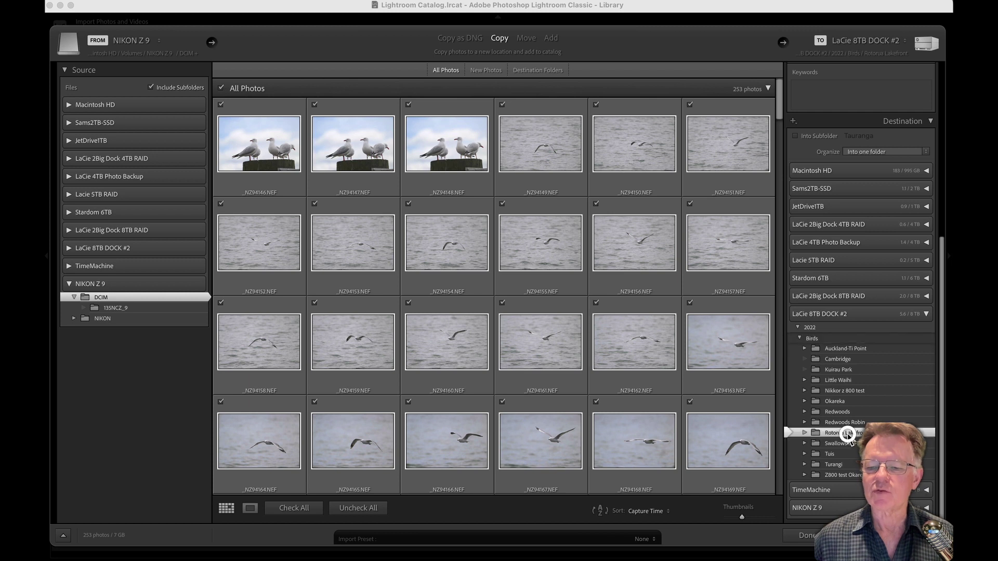
scroll(849, 348, up, 5)
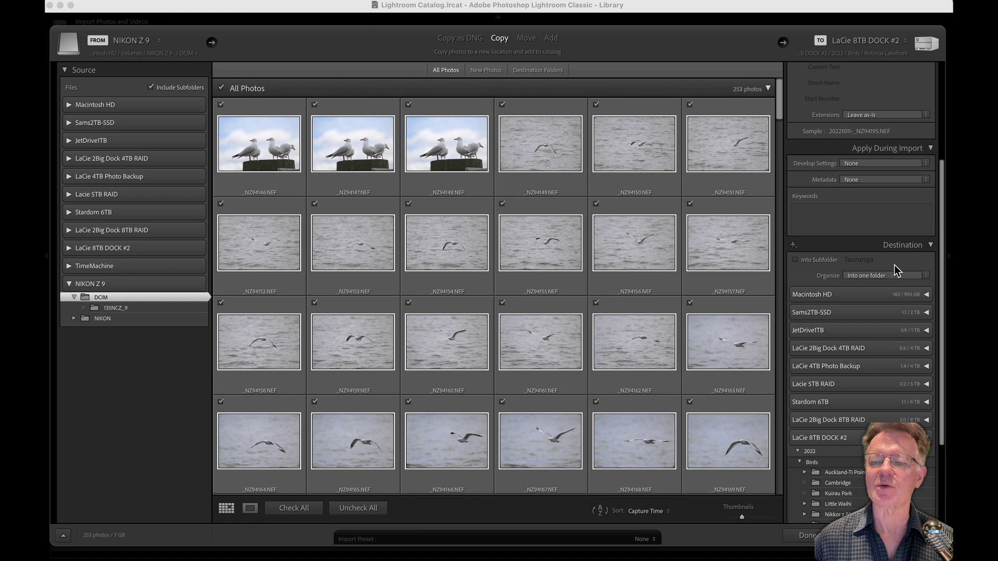
click(800, 208)
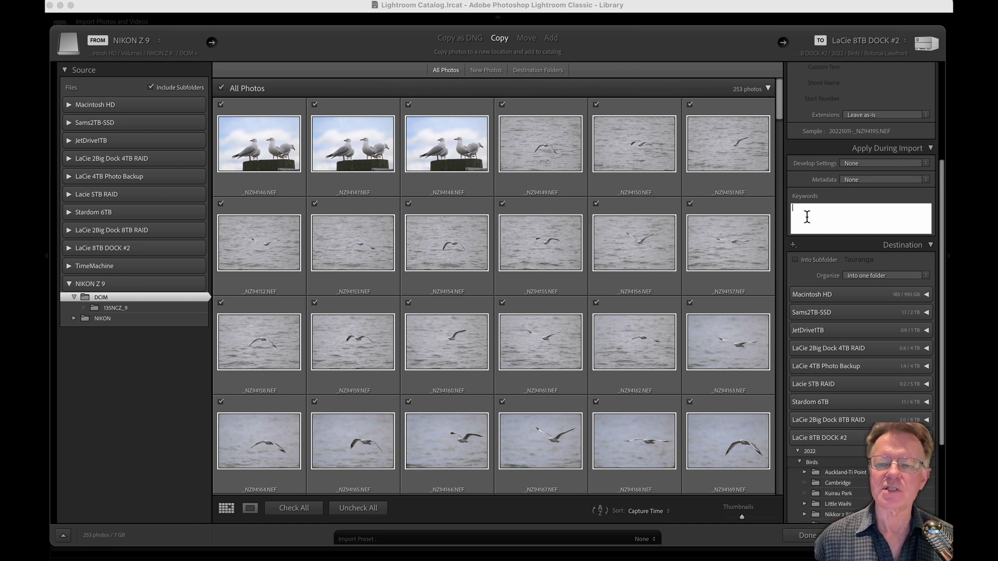
- Enter the import keywords birds, bird, NZ, New Zealand, Rotorua
text(birds)
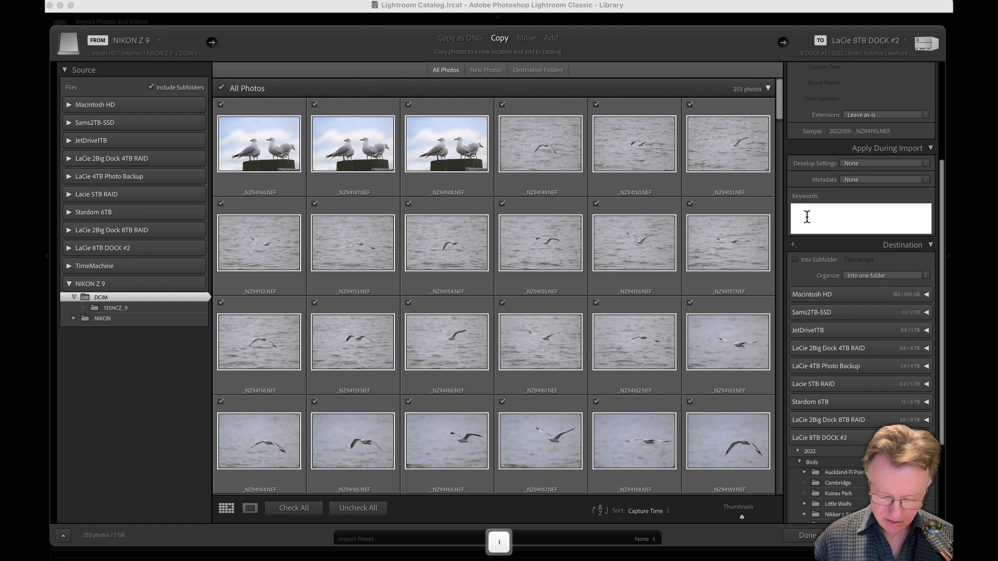
text(, bird, NZ)
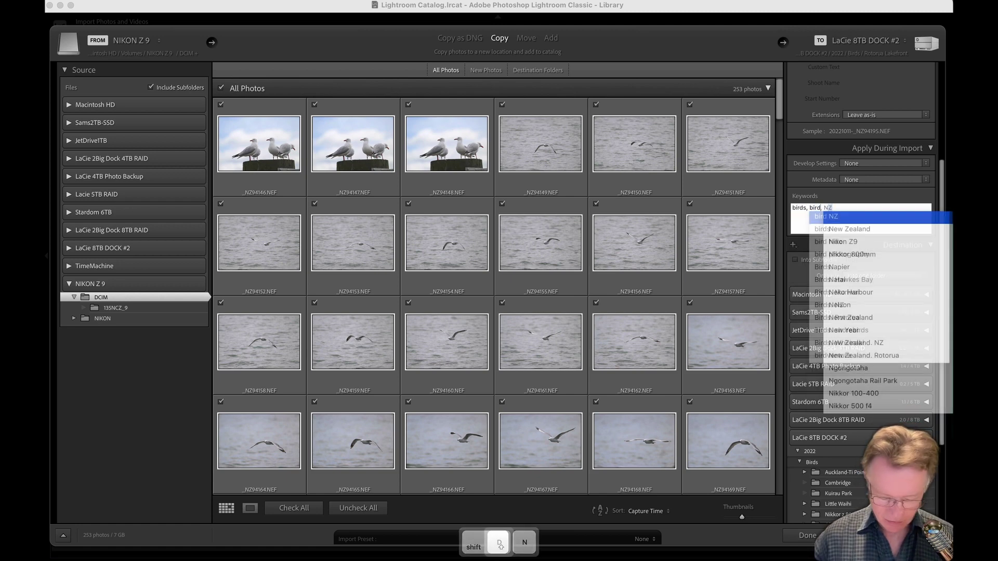
text(, New Zeland, Rotorua,)
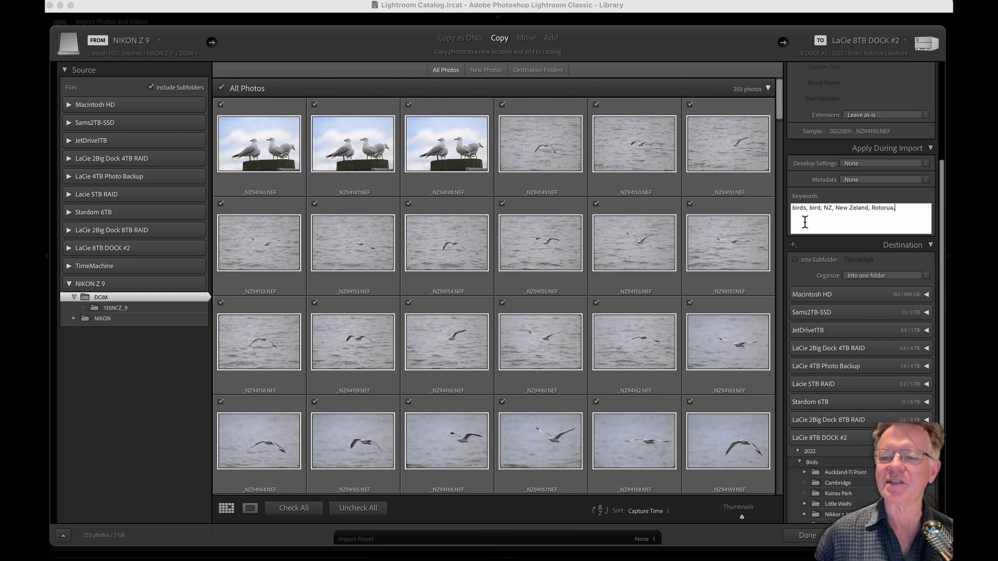
scroll(832, 213, down, 5)
scroll(841, 231, up, 5)
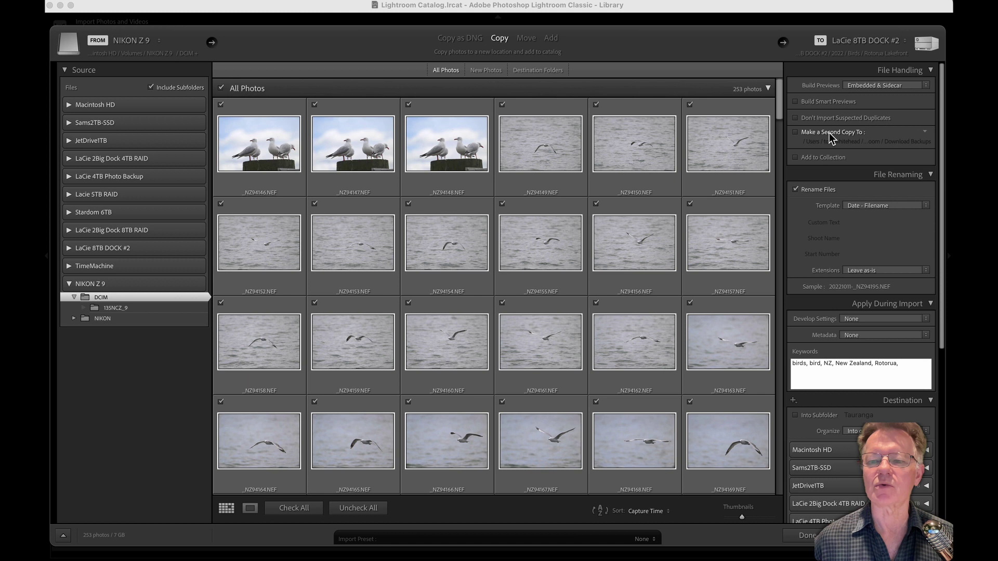
scroll(825, 136, down, 3)
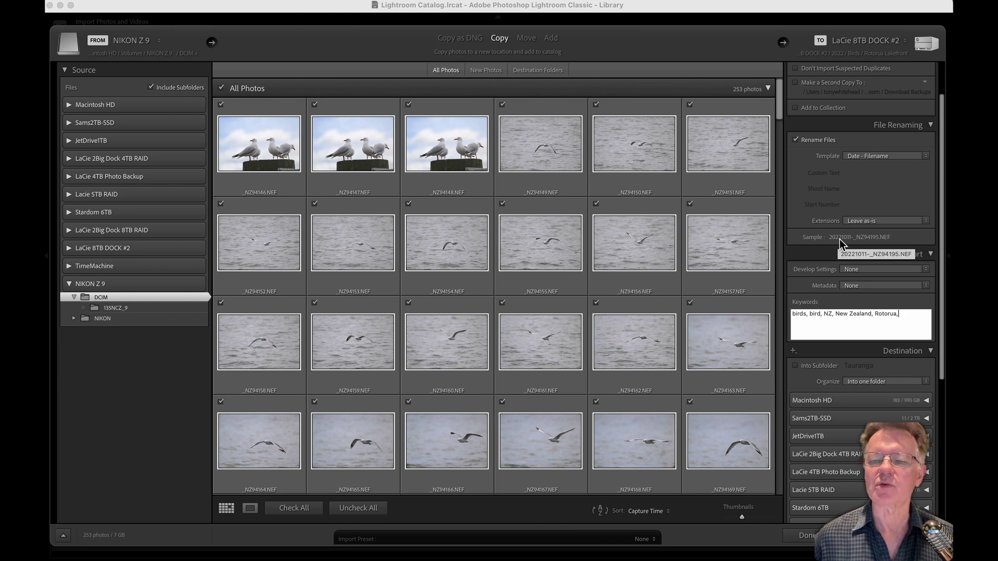
scroll(884, 263, down, 5)
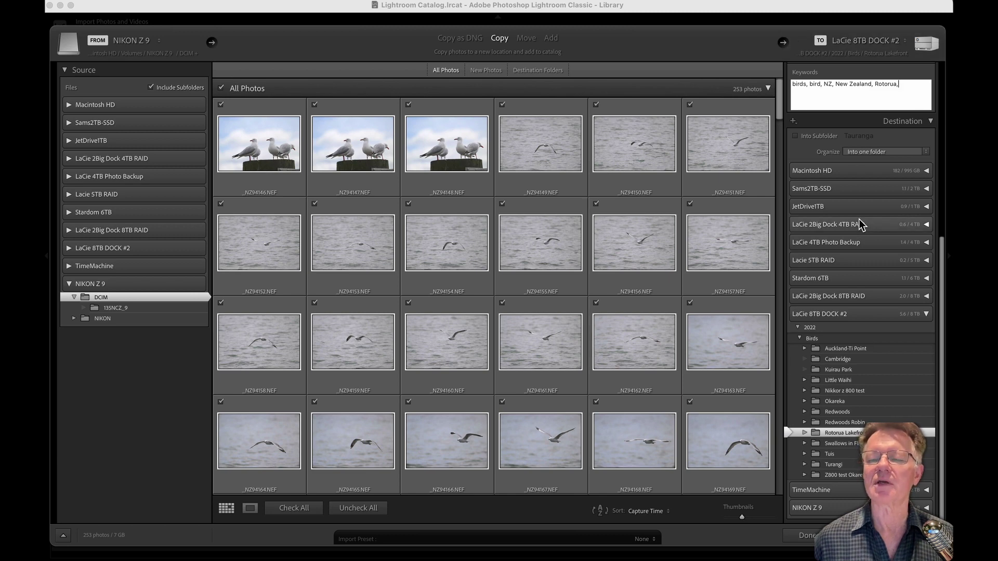
scroll(860, 222, up, 5)
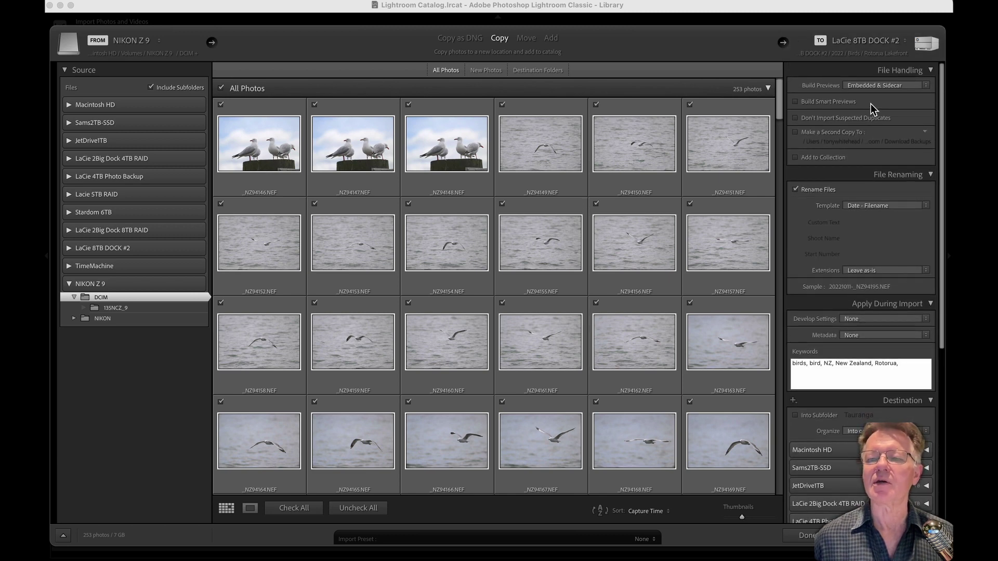
scroll(868, 173, down, 5)
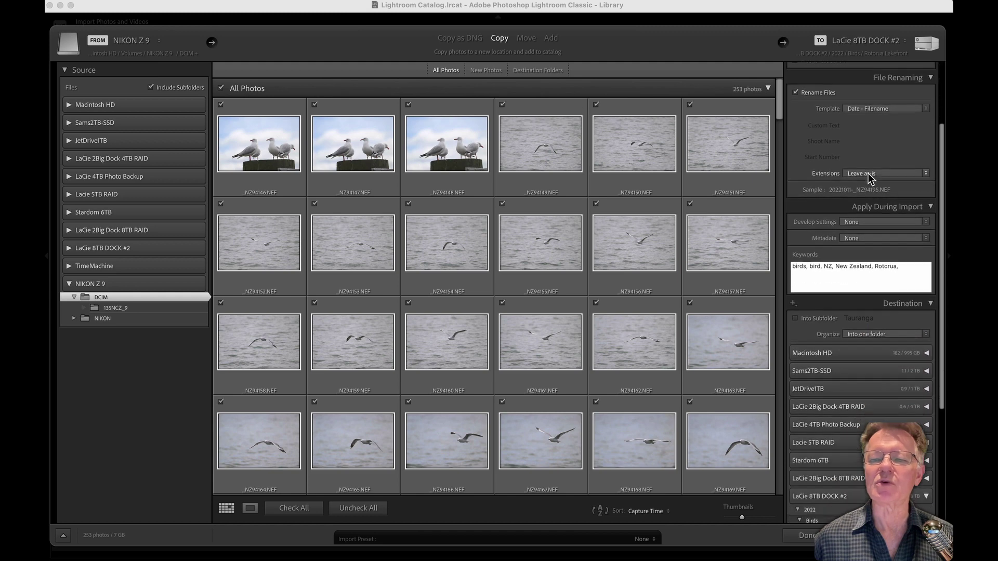
scroll(868, 376, down, 3)
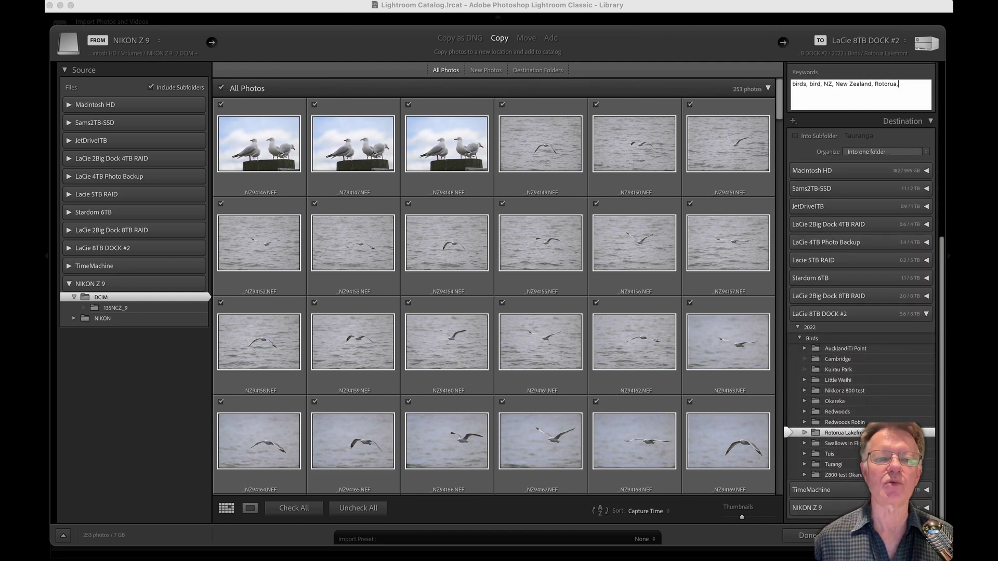
- Run the import and show the 253 photos under Previous Import
key(Return)
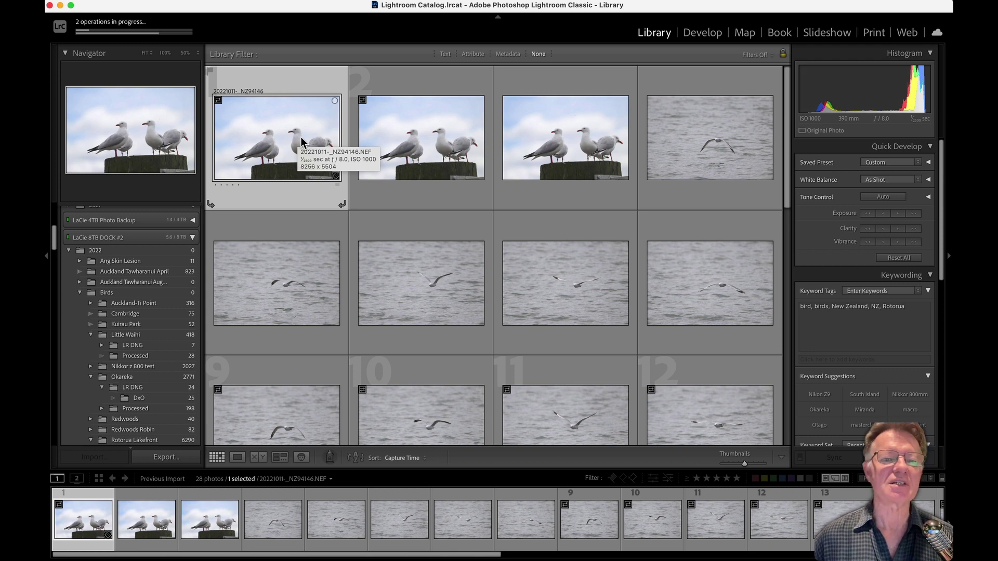
scroll(130, 285, up, 5)
click(88, 257)
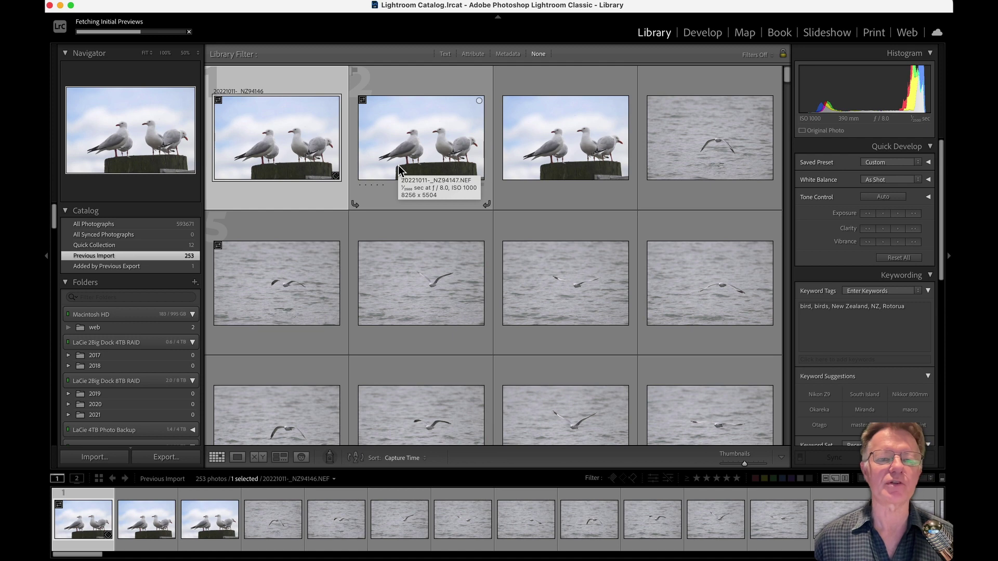
- Open the first gull photo in Loupe and reject the run of weak gull frames after it
double_click(282, 137)
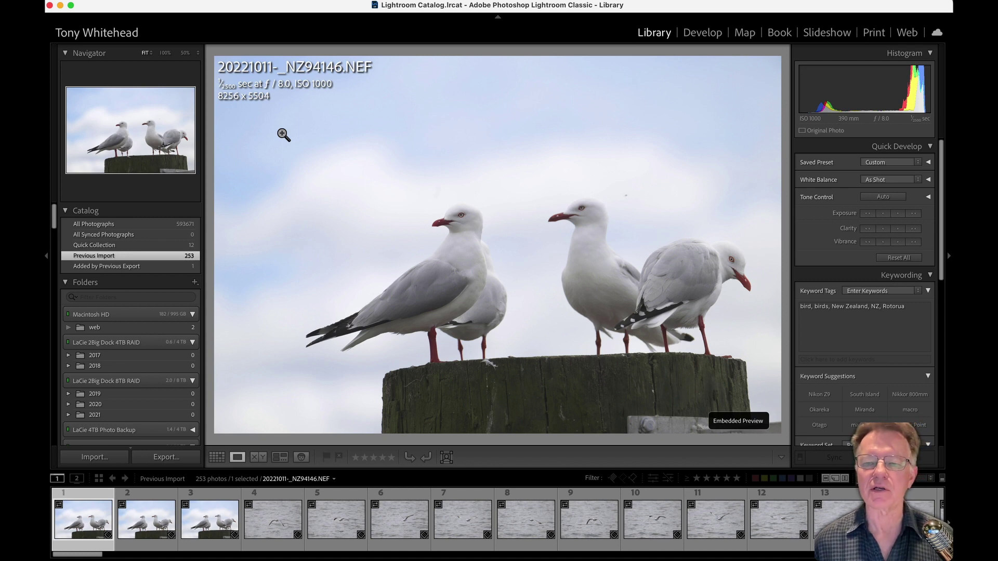
key(Right)
key(Left)
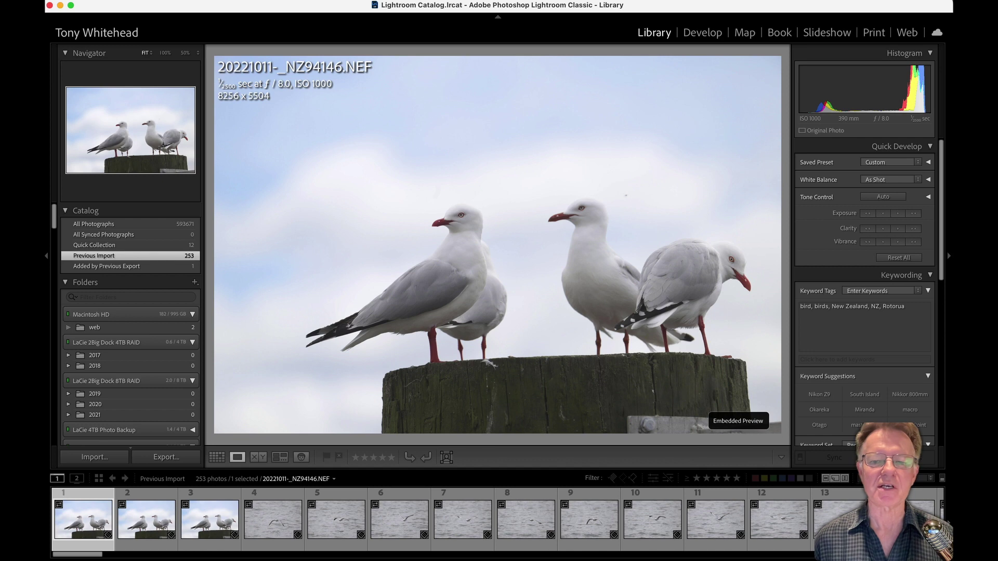
key(Right)
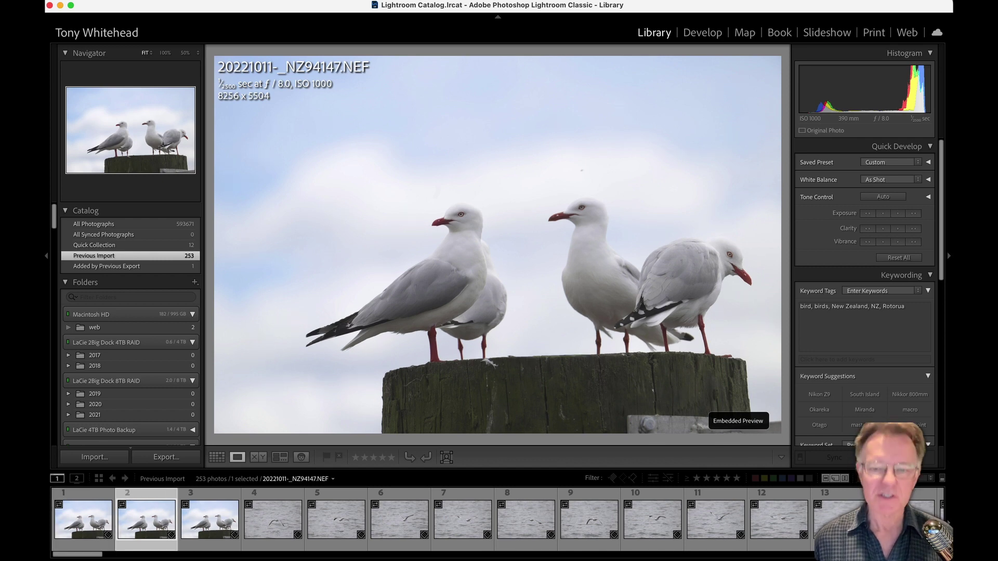
key(x)
key(Right)
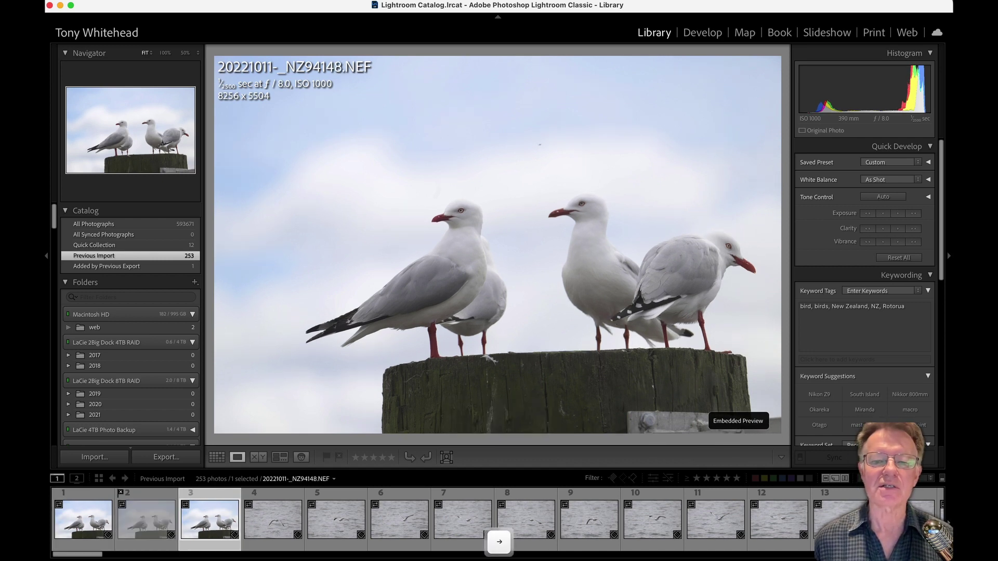
key(x)
key(Right)
key(x)
key(Right)
key(x)
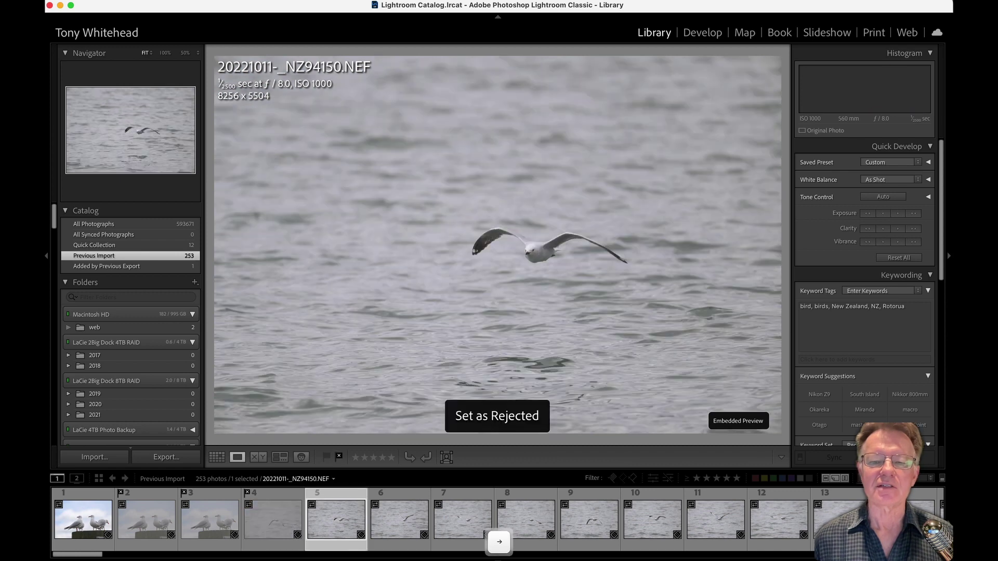
key(Right)
key(x)
key(Right)
key(x)
key(Right)
key(x)
key(Right)
key(x)
key(Right)
key(x)
key(Right)
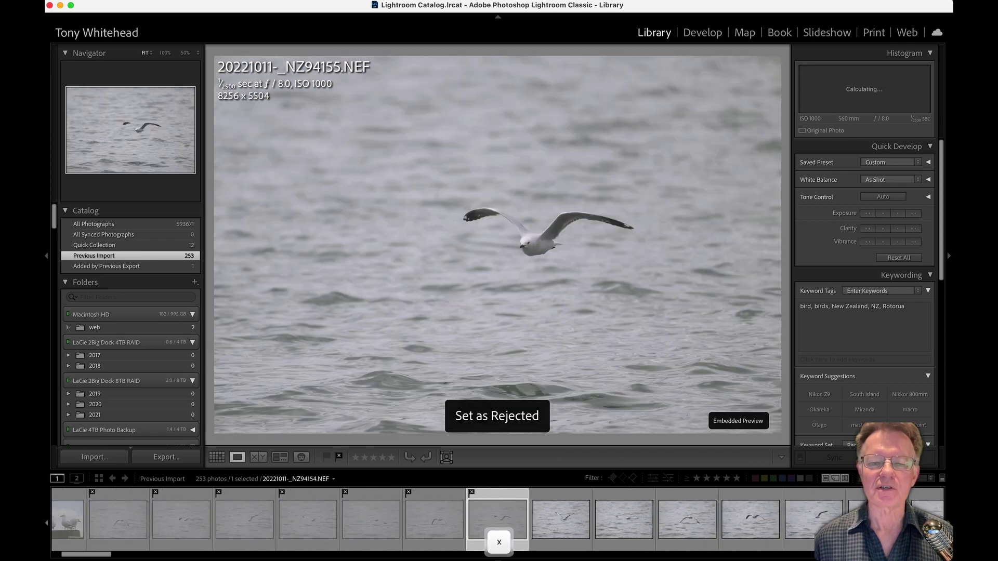
key(x)
key(Right)
key(x)
key(Right)
key(x)
key(Right)
key(x)
key(Right)
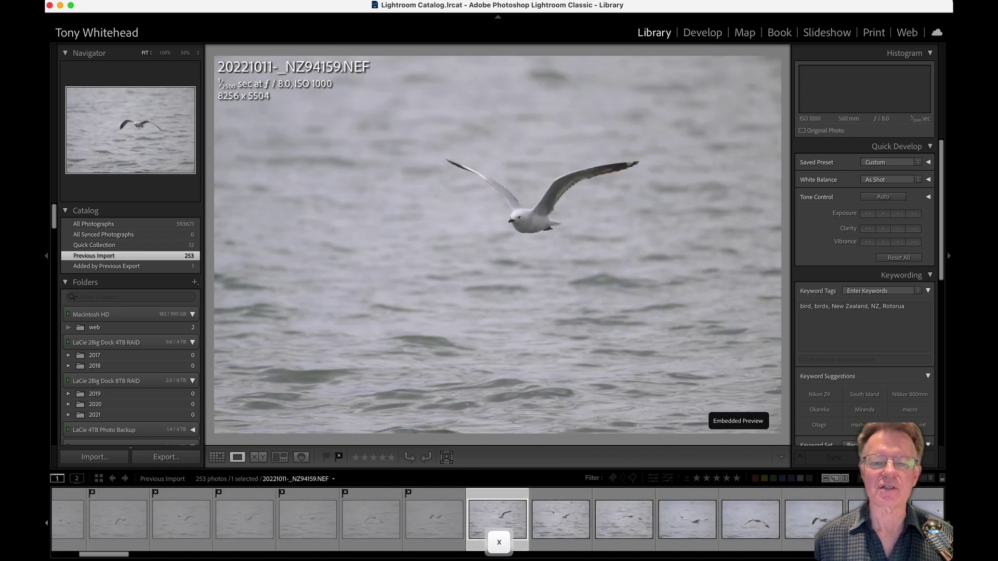
key(x)
key(Right)
key(x)
key(Right)
key(x)
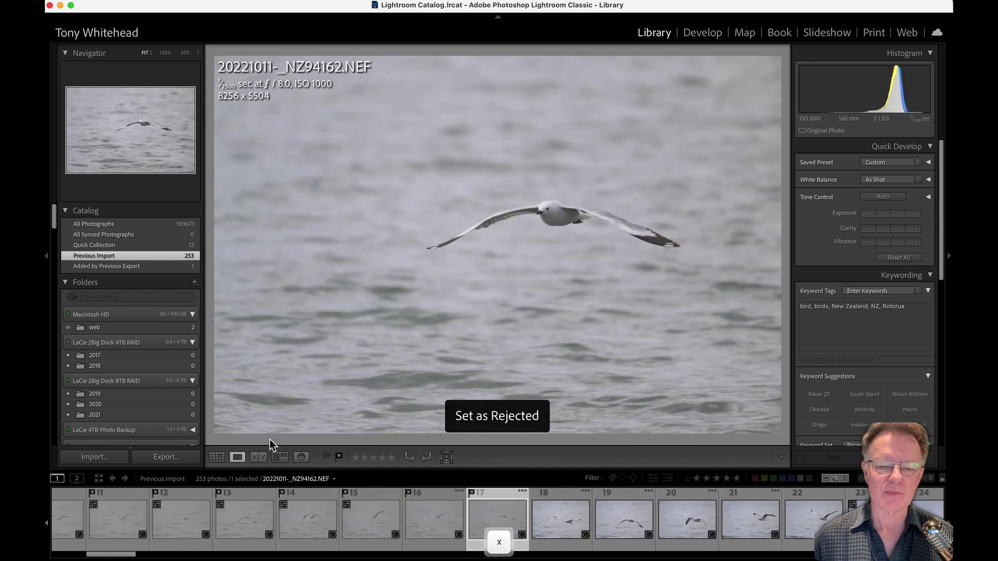
key(Right)
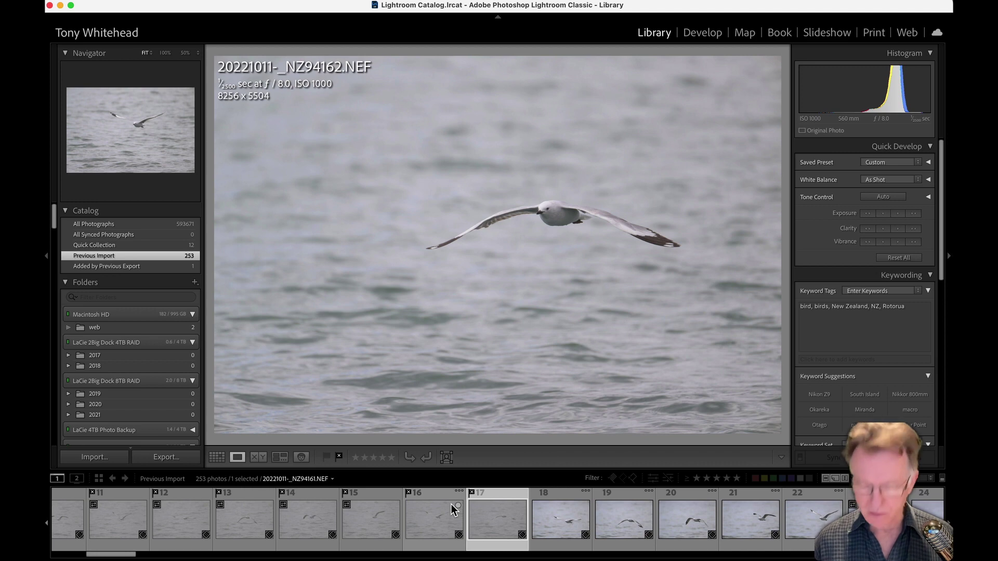
- Reject the gull-over-water frames, photos 22 through 36
key(x)
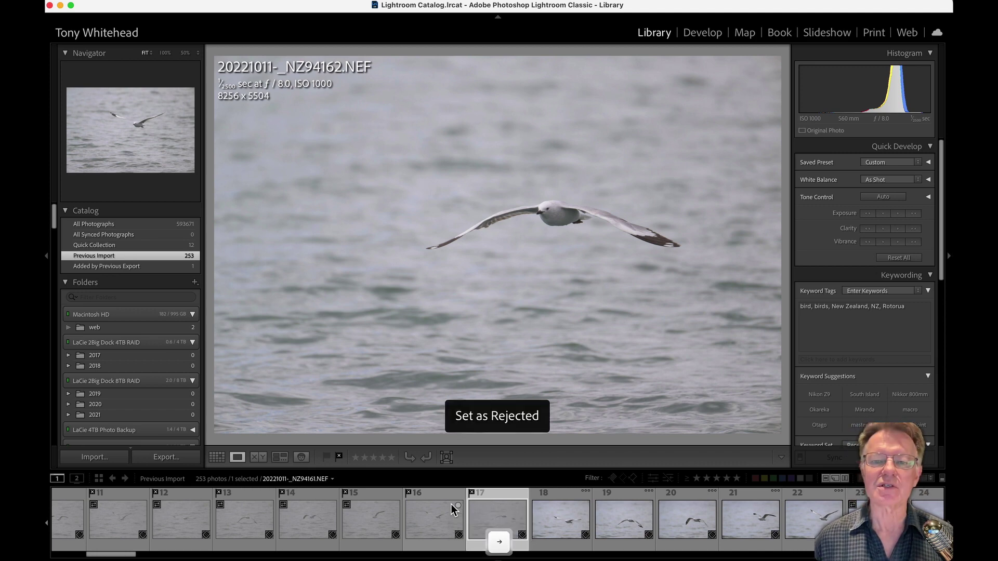
key(Right)
key(Right)
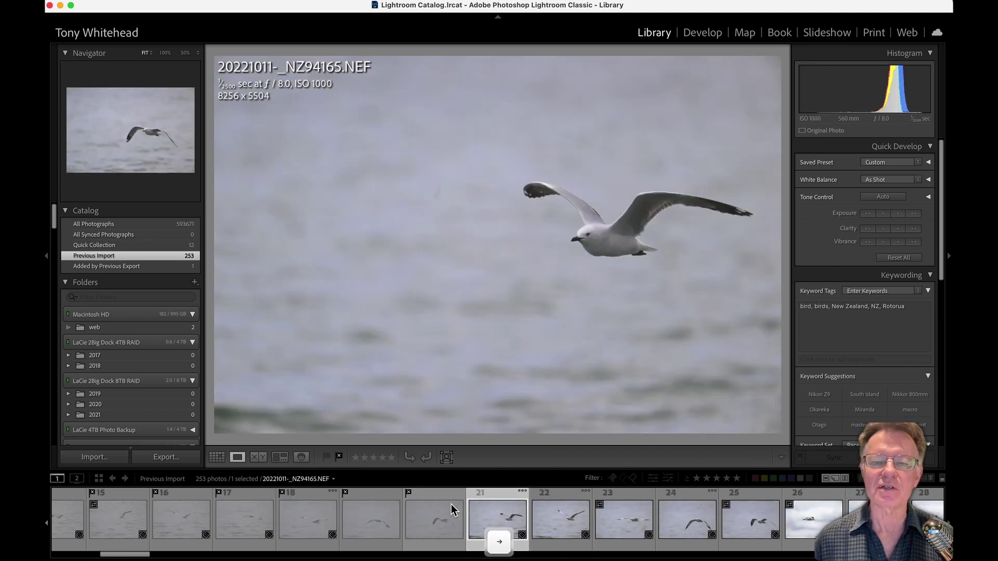
key(Right)
key(x)
key(x)
key(x)
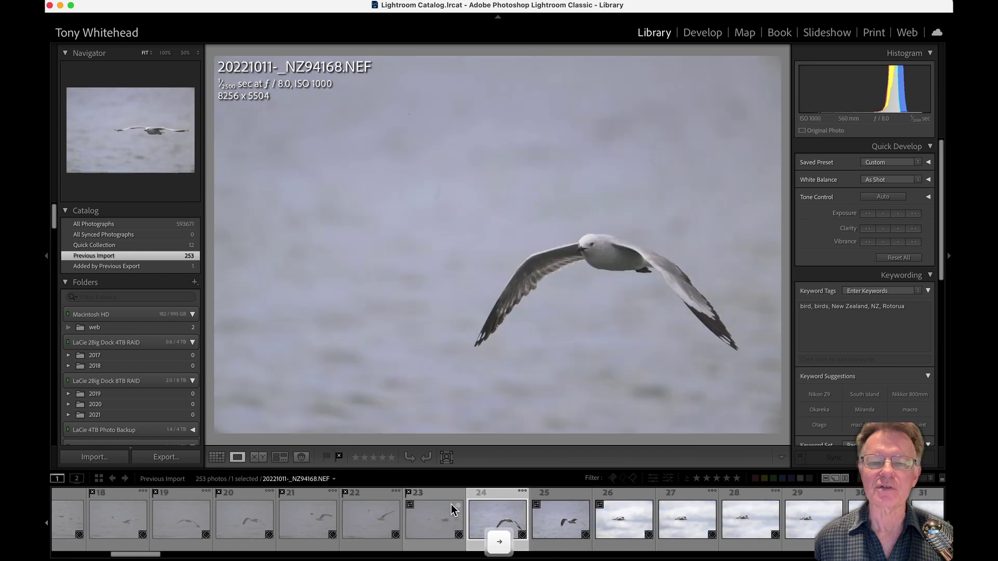
key(x)
key(x)
key(x)
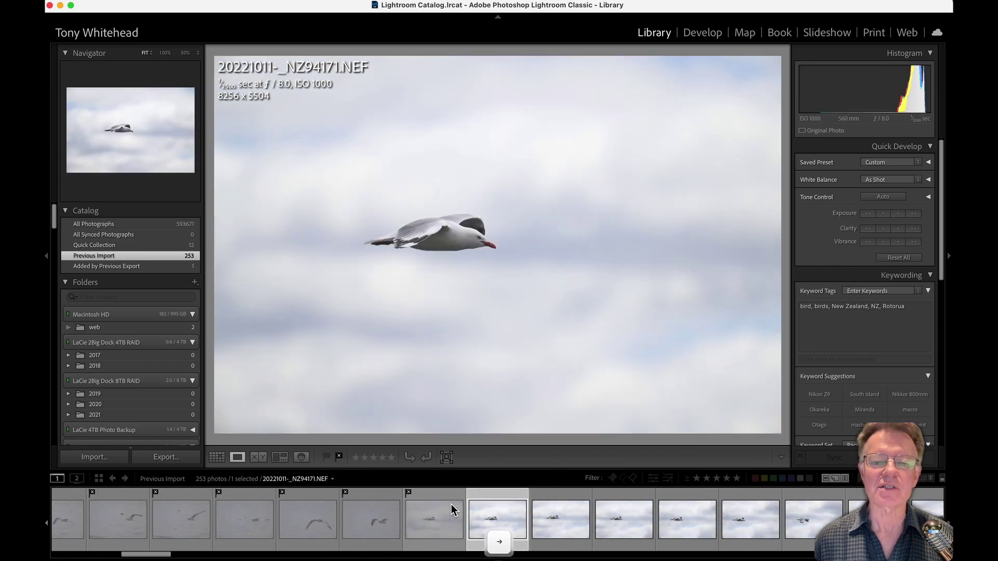
key(x)
key(x)
key(x)
key(x)
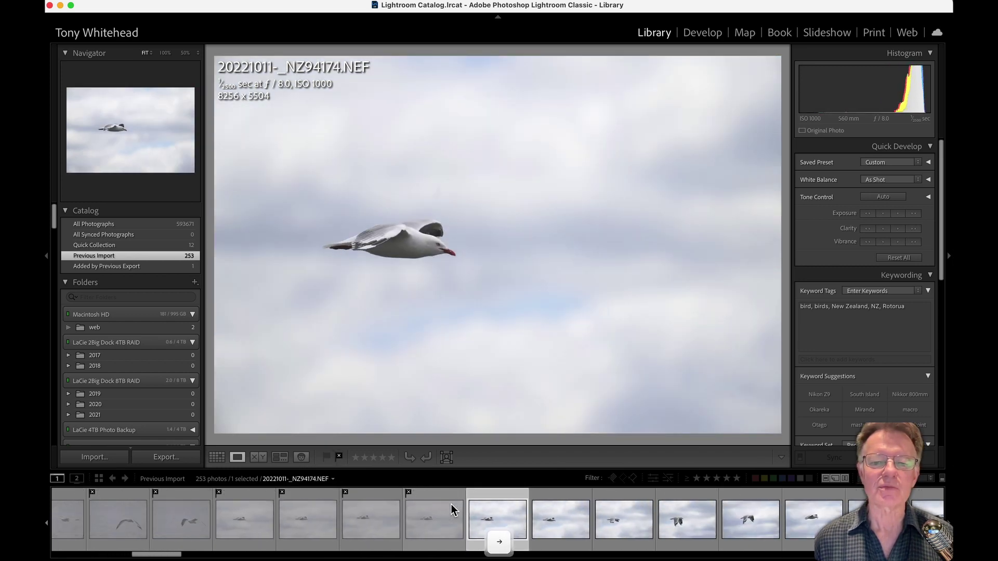
key(x)
key(x)
key(x)
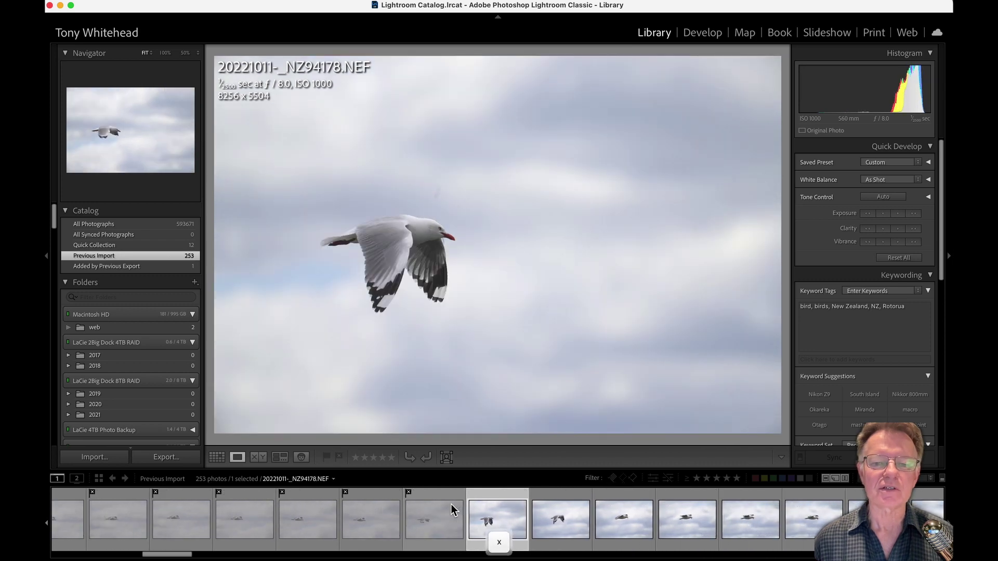
key(x)
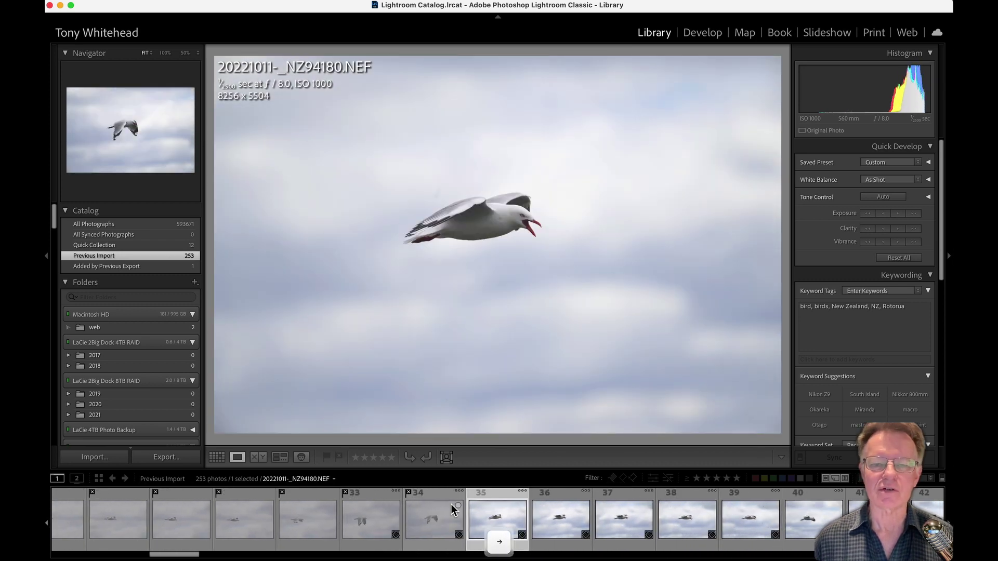
key(x)
key(x)
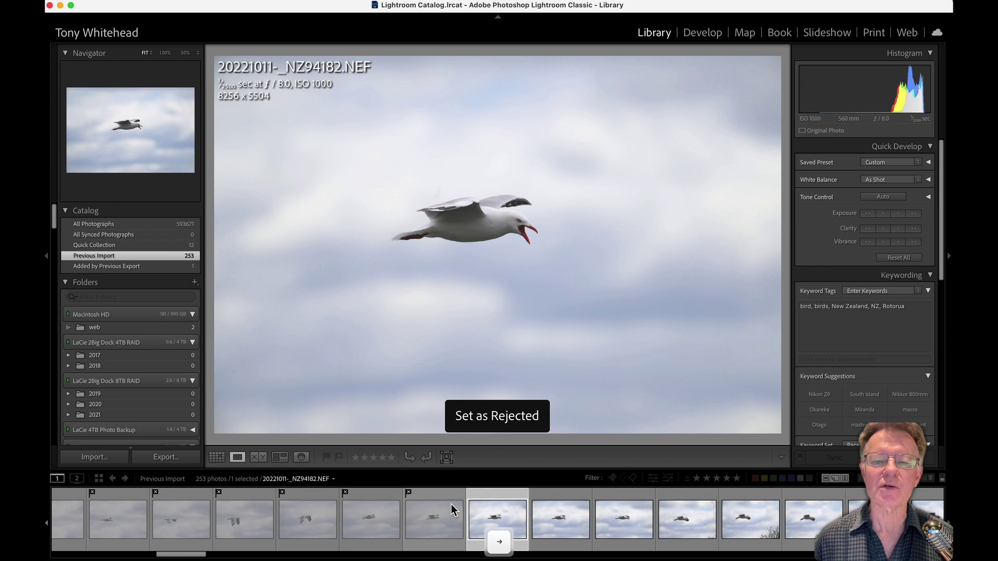
- Give the open-beak gull and the gull against clouds one star, rejecting a weaker frame
key(Right)
key(Right)
key(Right)
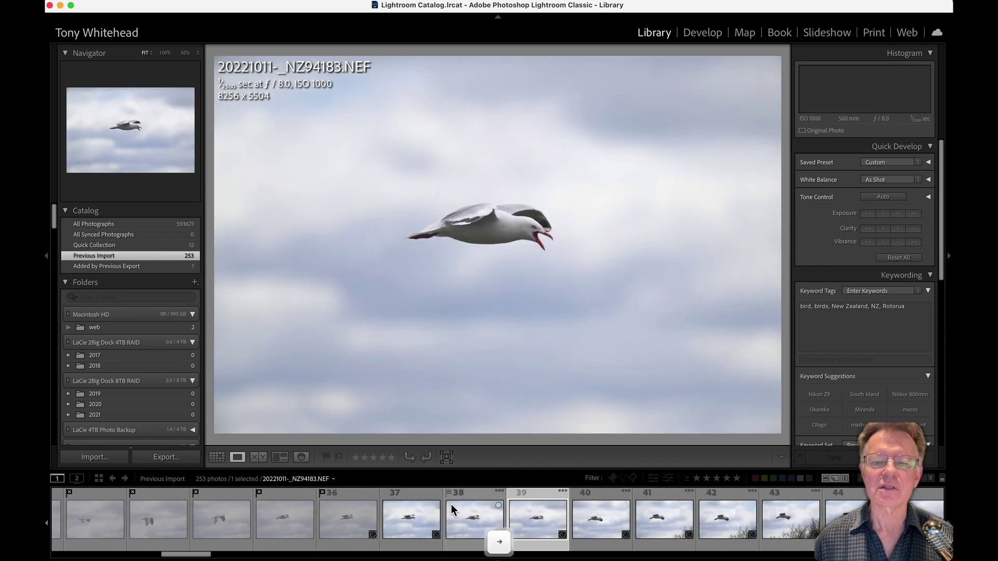
key(Left)
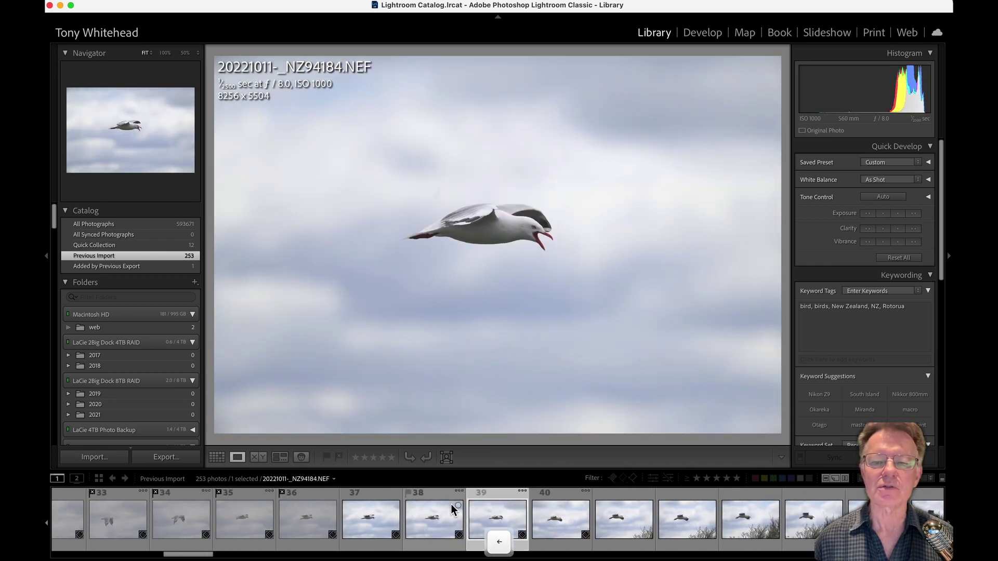
key(Left)
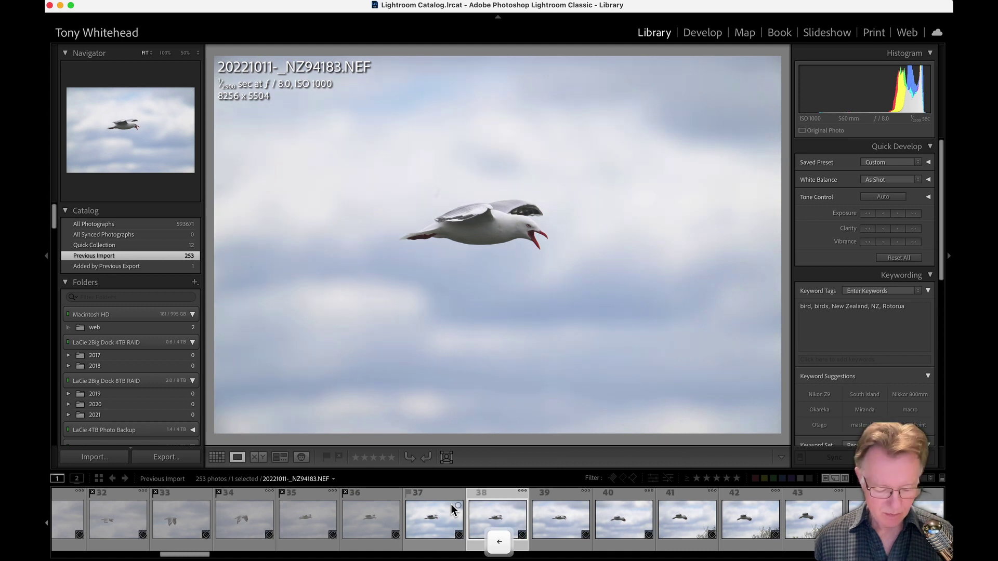
key(1)
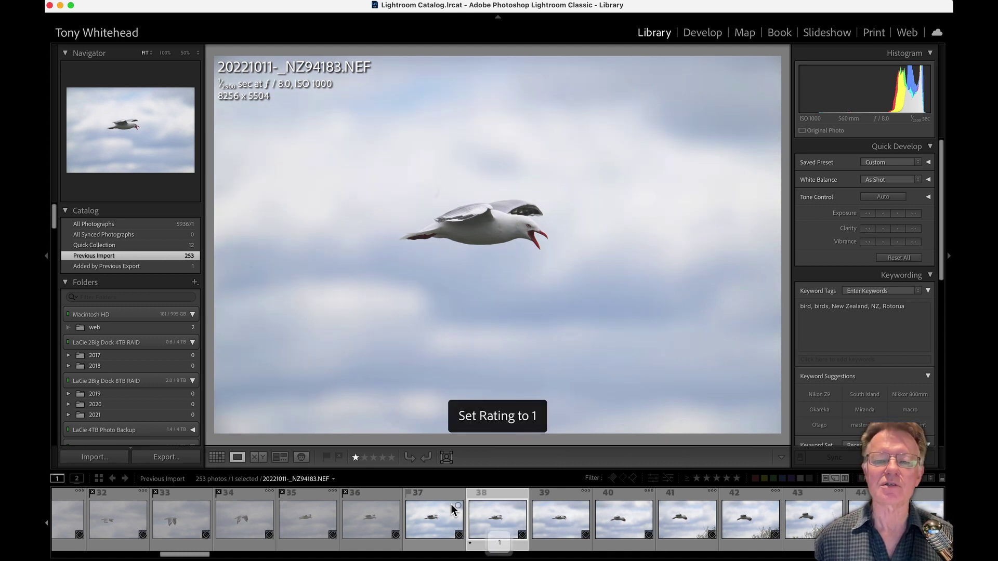
key(Right)
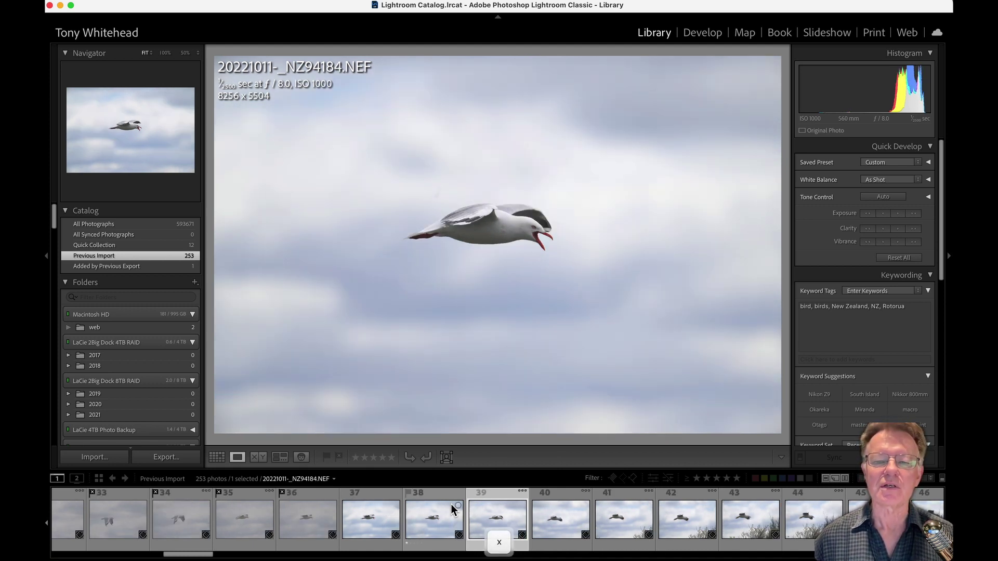
key(Left)
key(Left)
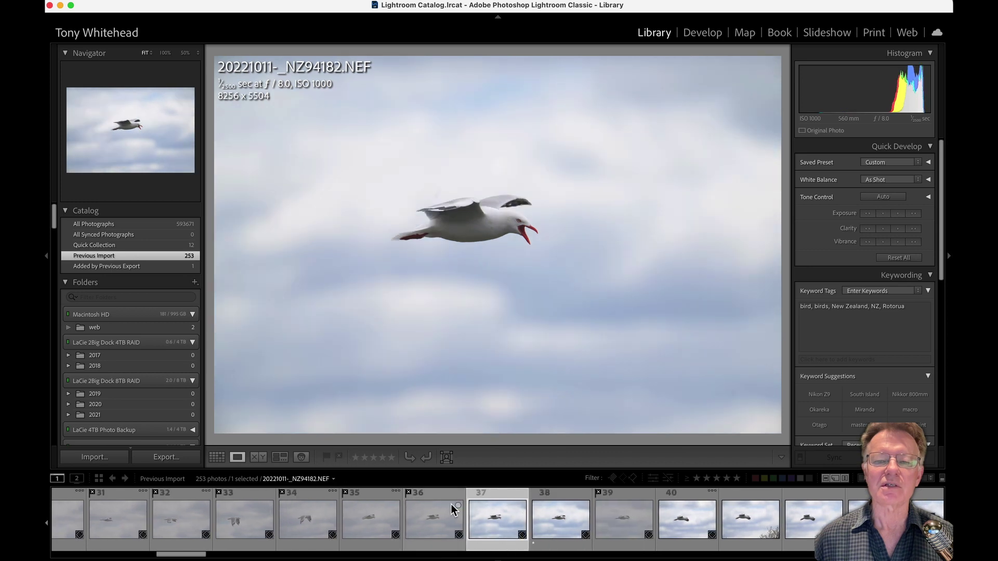
key(Left)
key(x)
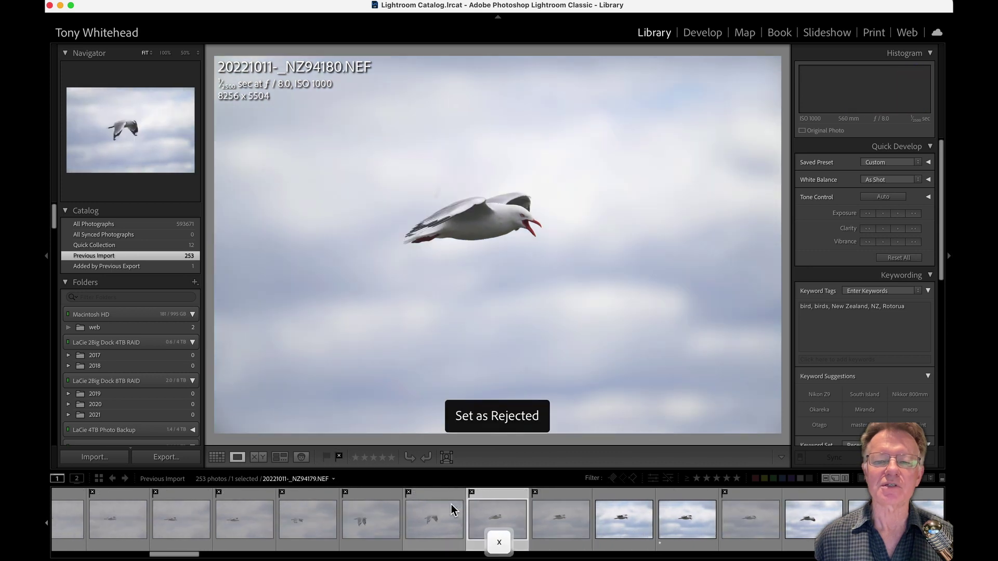
key(Right)
key(Right)
key(Right)
key(Right)
key(Right)
key(Right)
key(Right)
key(Right)
key(Right)
key(Right)
key(Right)
key(Right)
key(Right)
key(Right)
key(Right)
key(Right)
key(Right)
key(Right)
key(Right)
key(Right)
key(Right)
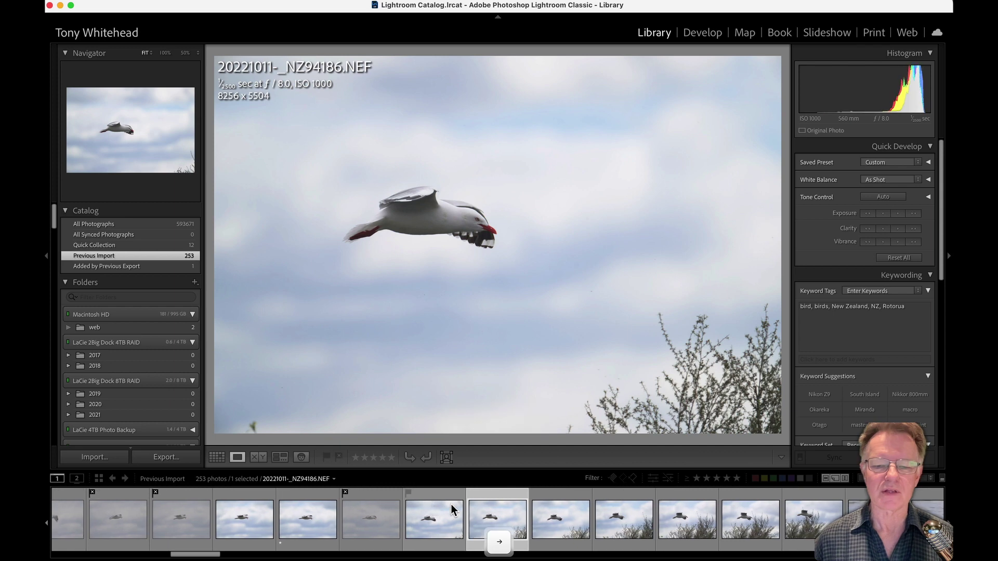
key(Left)
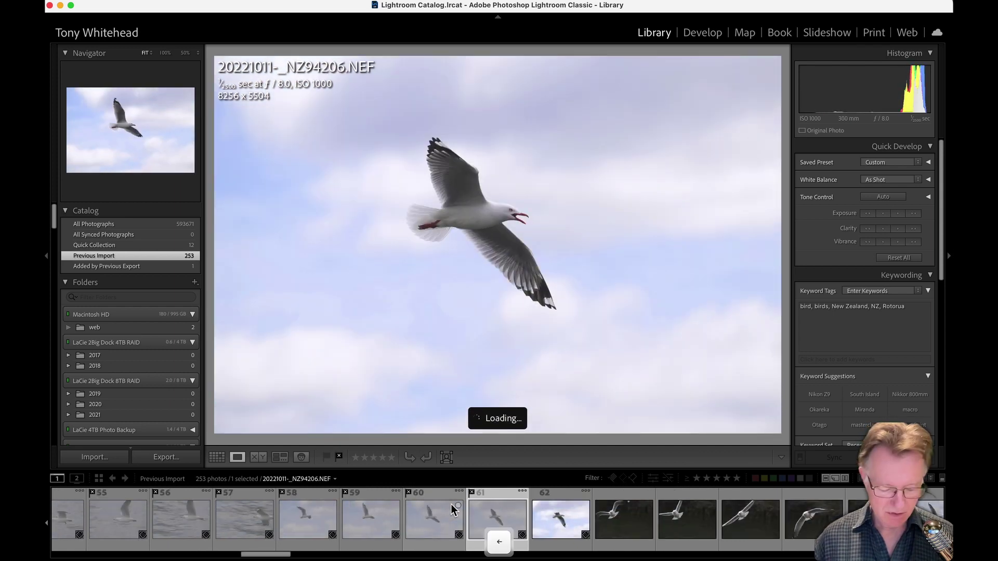
key(1)
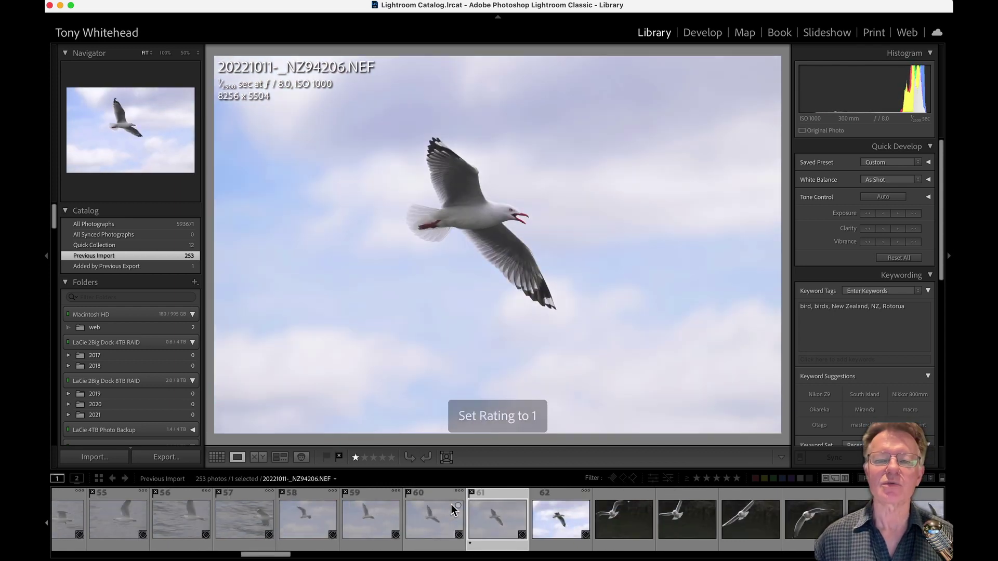
key(Right)
key(Right)
key(Right)
key(Right)
key(Right)
key(Right)
key(Right)
key(Right)
key(Right)
key(Right)
key(Right)
key(Right)
key(Right)
key(Right)
key(Right)
key(Right)
key(Right)
key(Right)
key(Right)
key(Right)
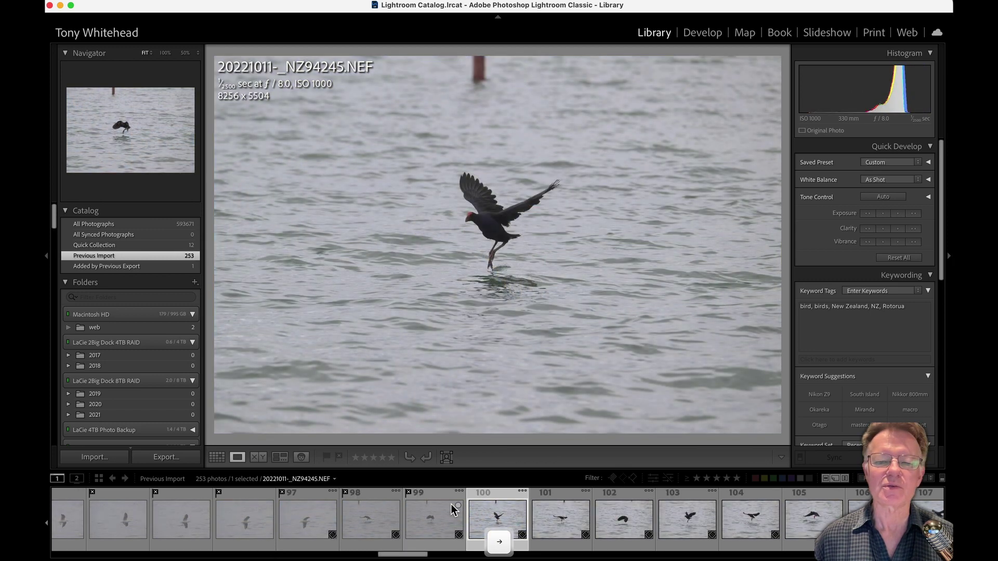
key(Right)
key(Right)
key(Right)
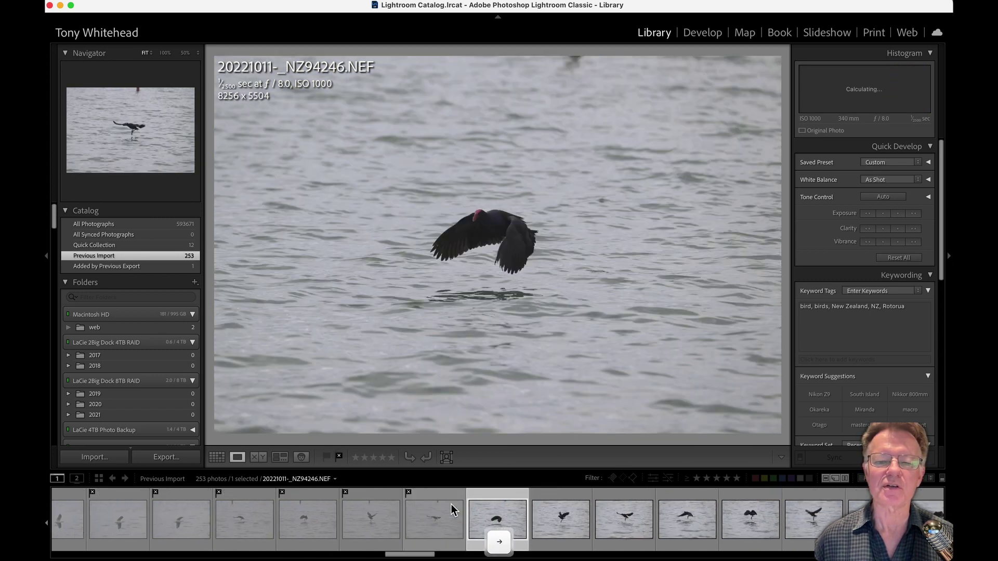
- Reject photos 102 to 105 and give the take-off shot one star
key(x)
key(x)
key(x)
key(x)
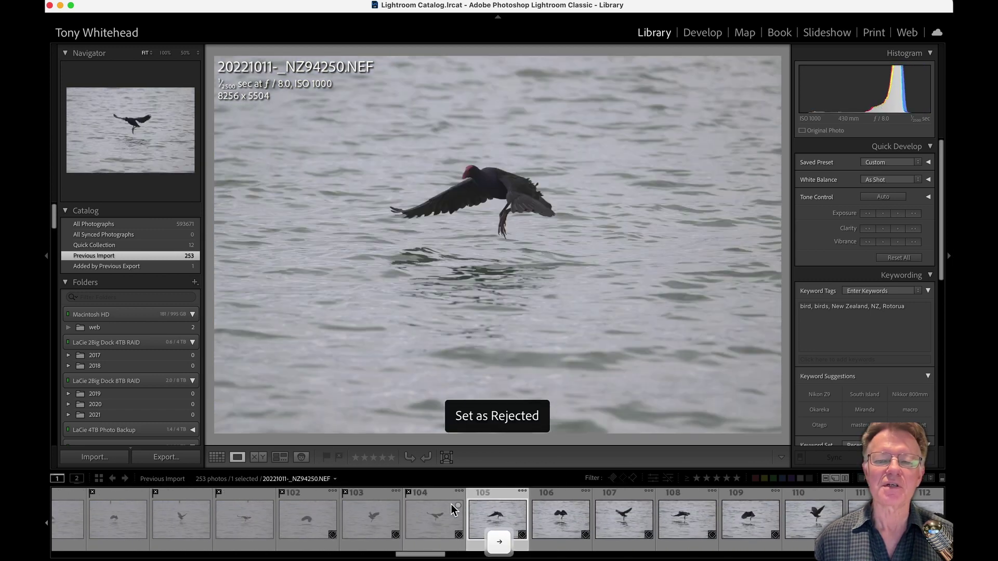
key(x)
key(Right)
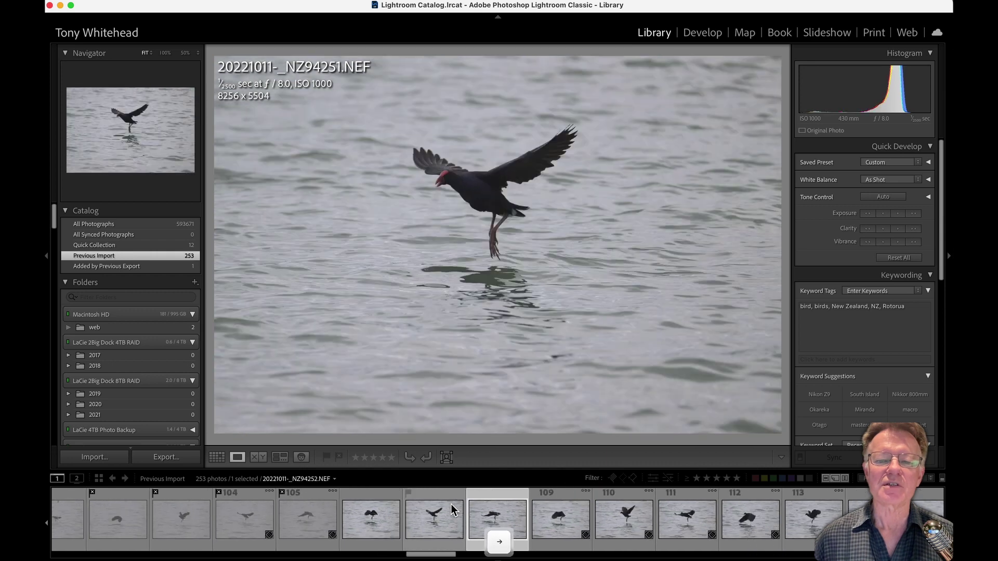
key(Right)
key(Right)
key(Right)
key(Right)
key(Right)
key(Right)
key(Right)
key(Right)
key(Right)
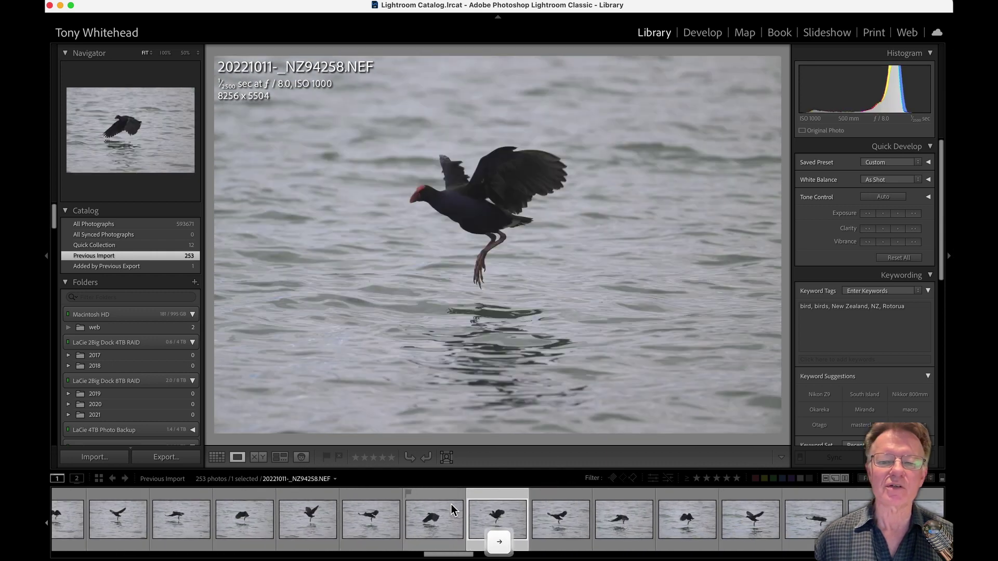
key(Right)
key(Right)
key(Right)
key(Right)
key(Right)
key(Right)
key(Right)
key(Right)
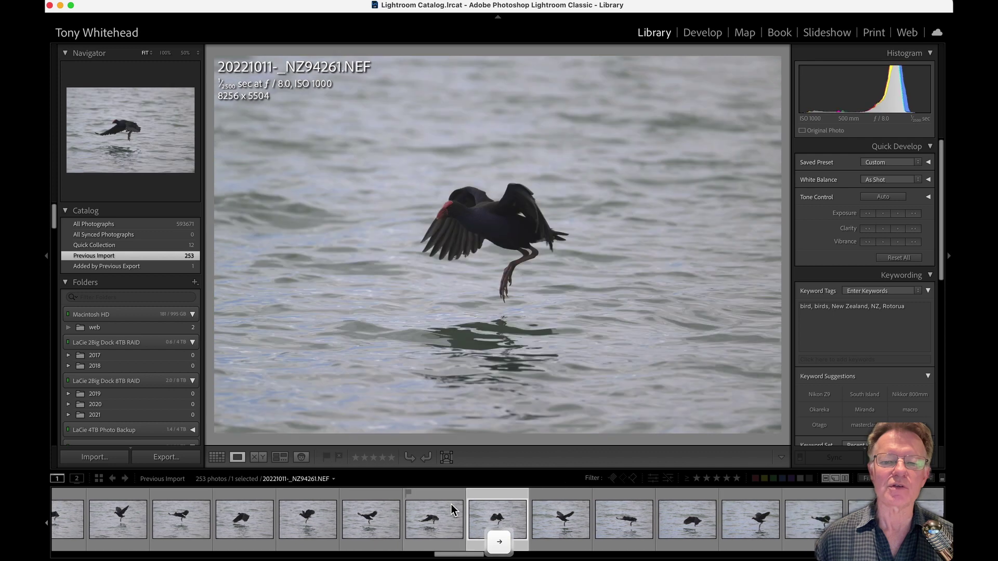
key(Right)
key(Right)
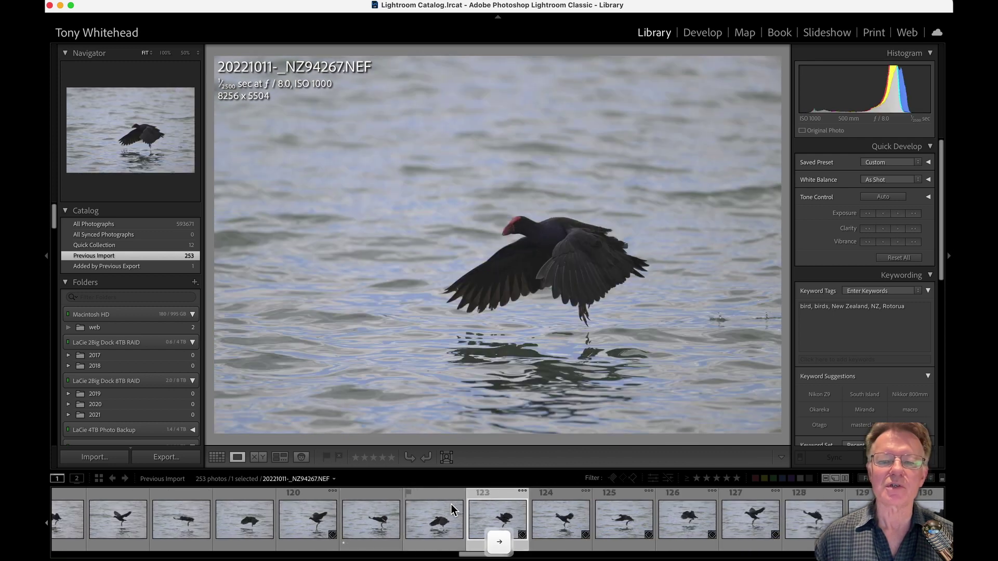
key(Right)
key(Right)
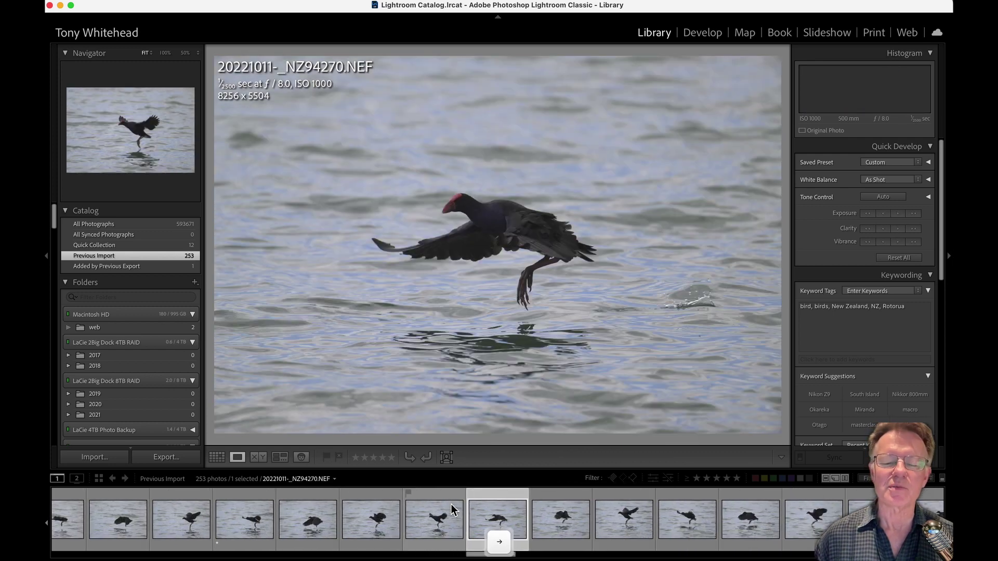
key(1)
key(Right)
key(Right)
key(Right)
key(Right)
key(Right)
key(Right)
key(Right)
key(Right)
key(Right)
key(Right)
key(Right)
key(Right)
key(Right)
key(Right)
key(Right)
key(Right)
key(Right)
key(Right)
key(Right)
key(Right)
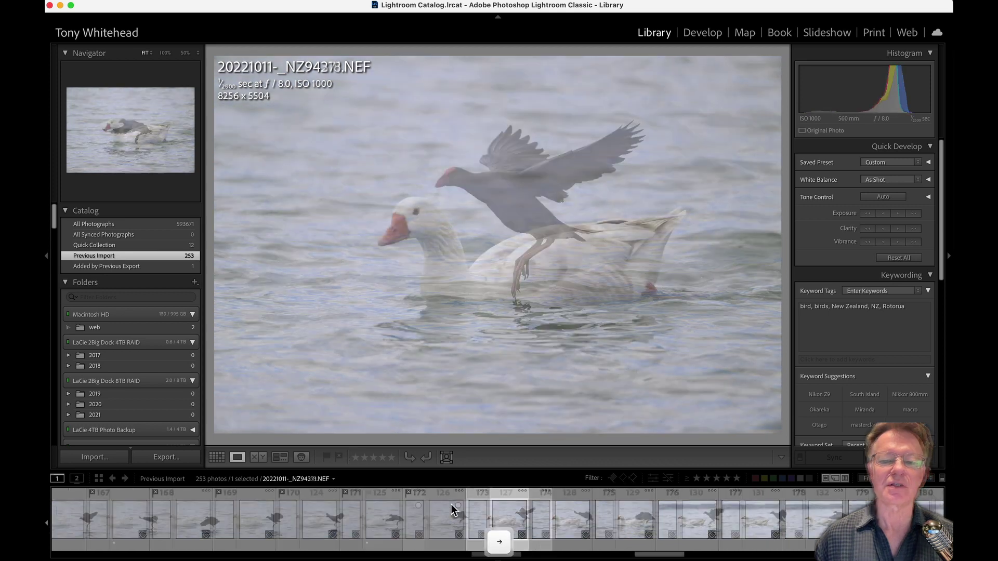
key(Right)
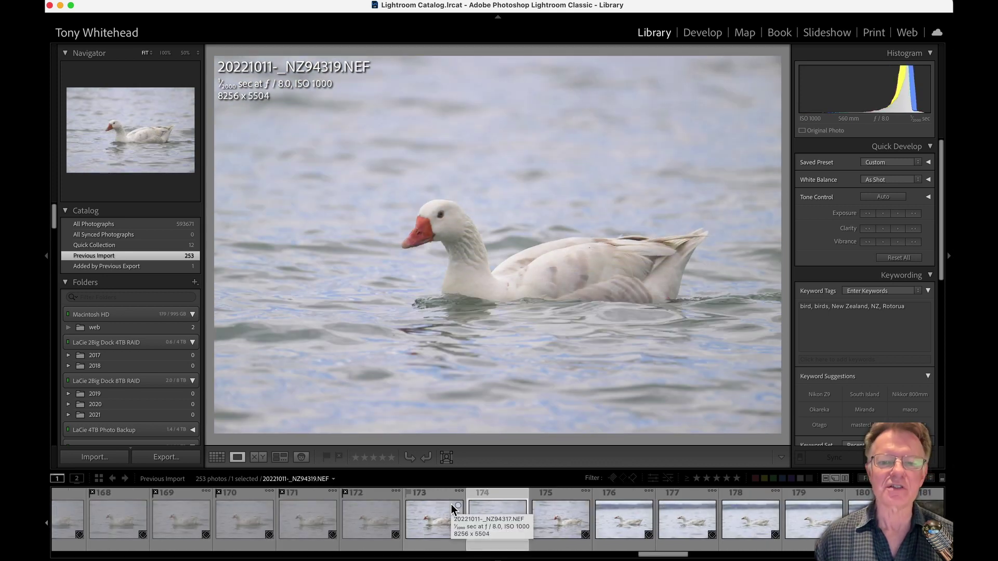
- Reject goose photo 174, then clear the flag again after comparing the goose frames
key(x)
key(Right)
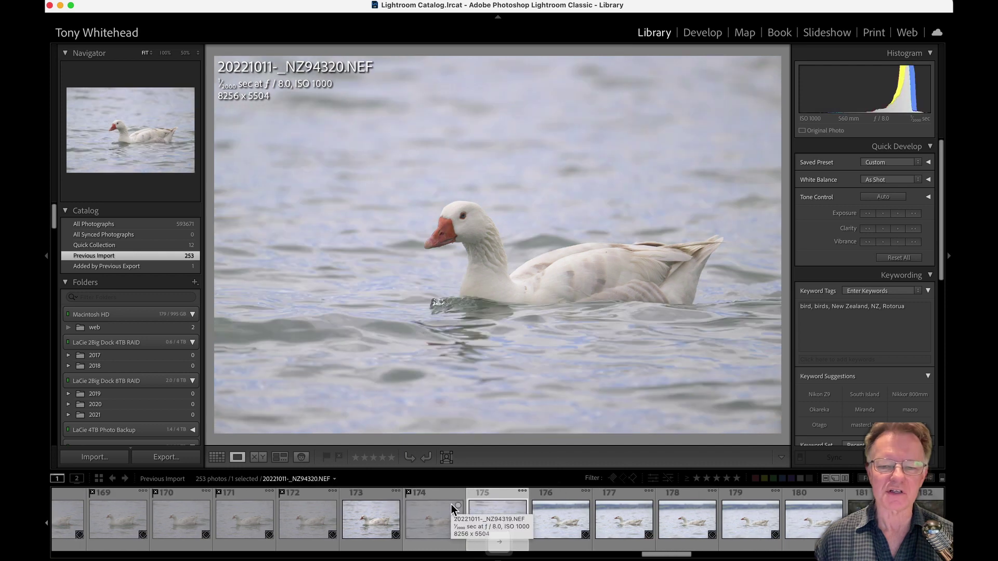
key(Right)
key(Left)
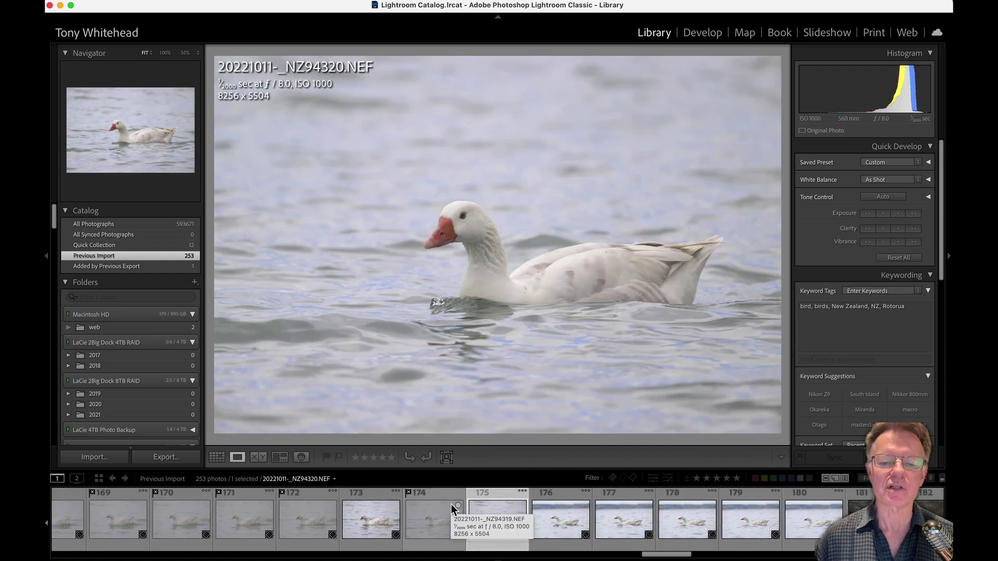
key(u)
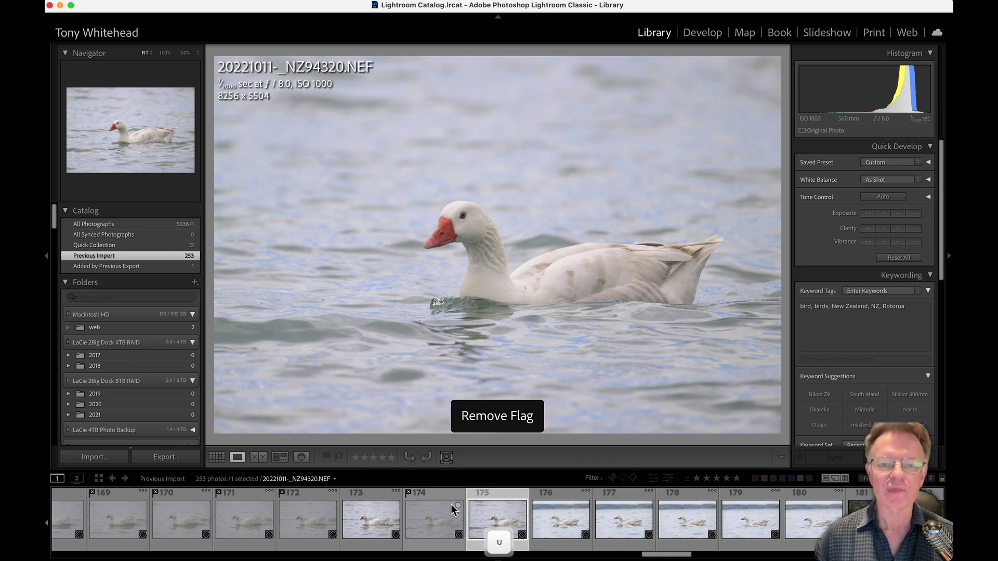
key(Right)
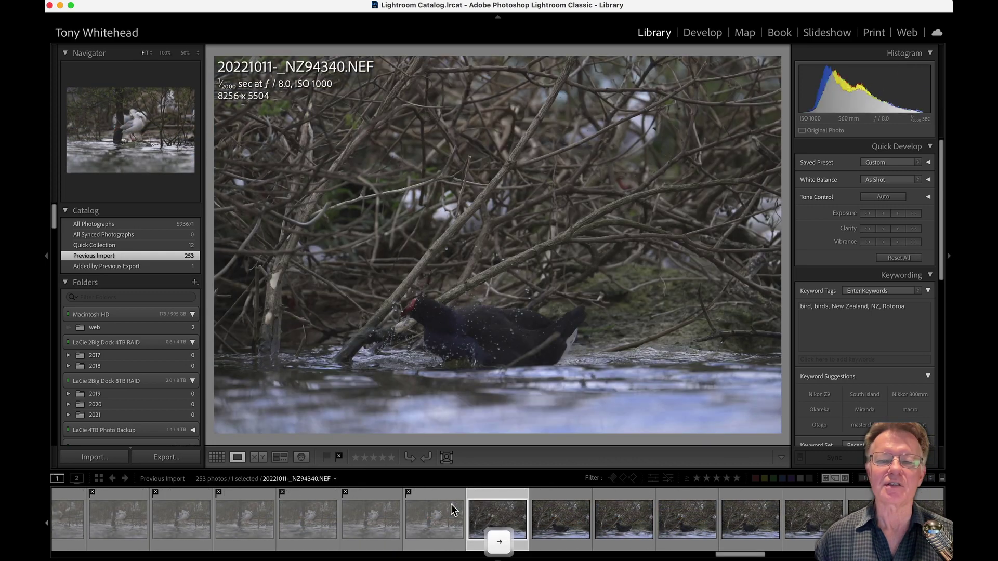
- Reject the blurry pukeko shots, leaving photo 218 flagged as rejected
key(Right)
key(x)
key(Right)
key(Right)
key(Right)
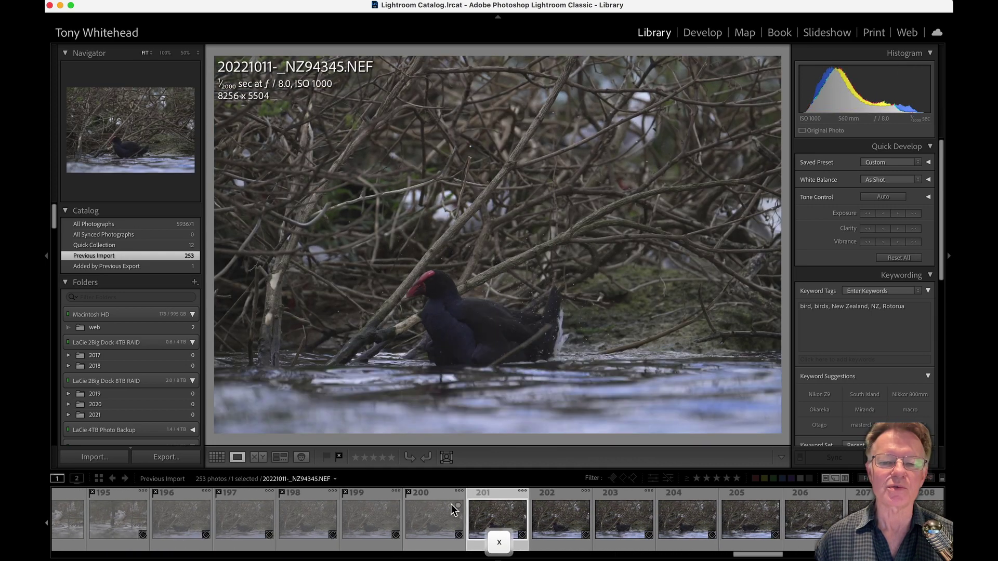
key(Right)
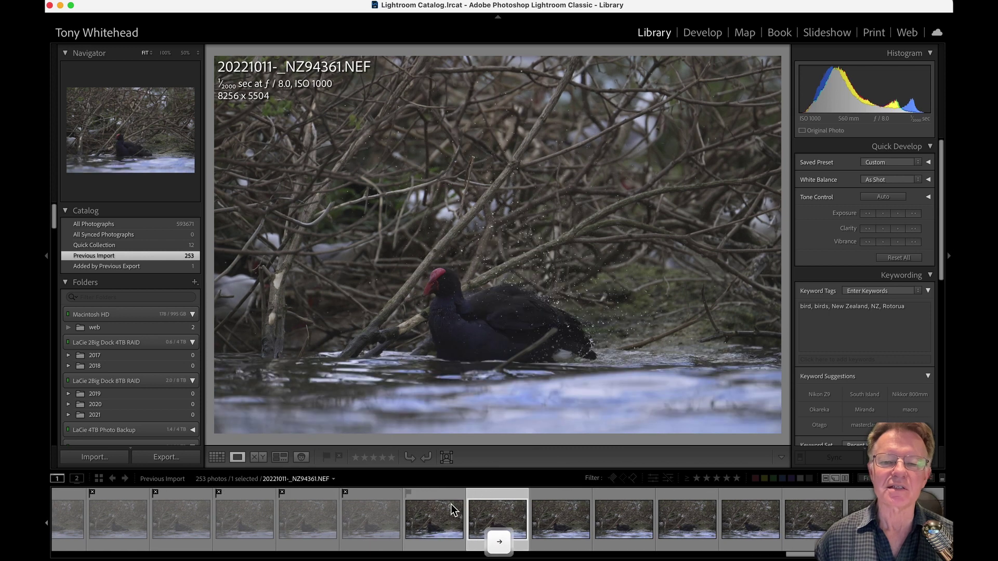
key(x)
key(Right)
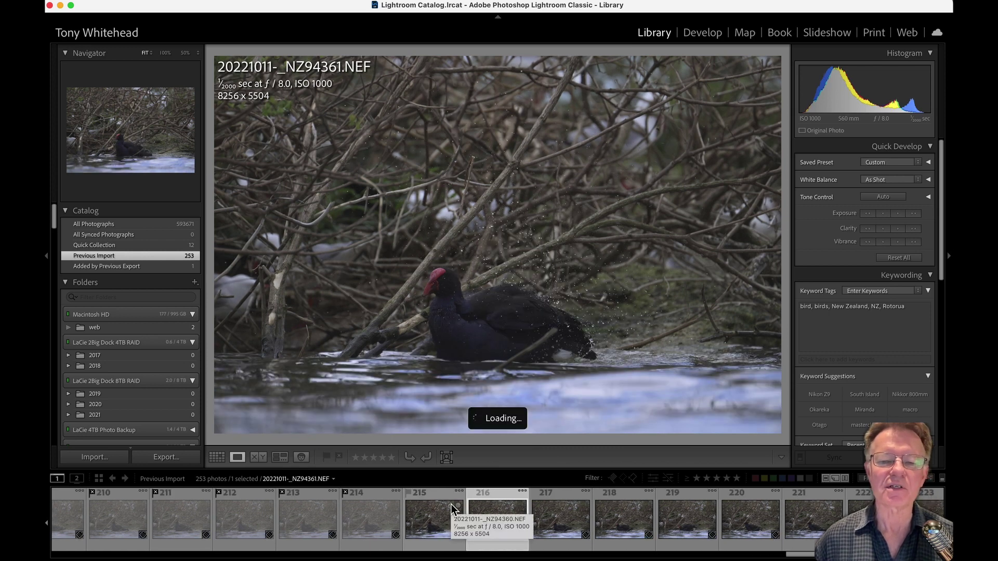
key(Right)
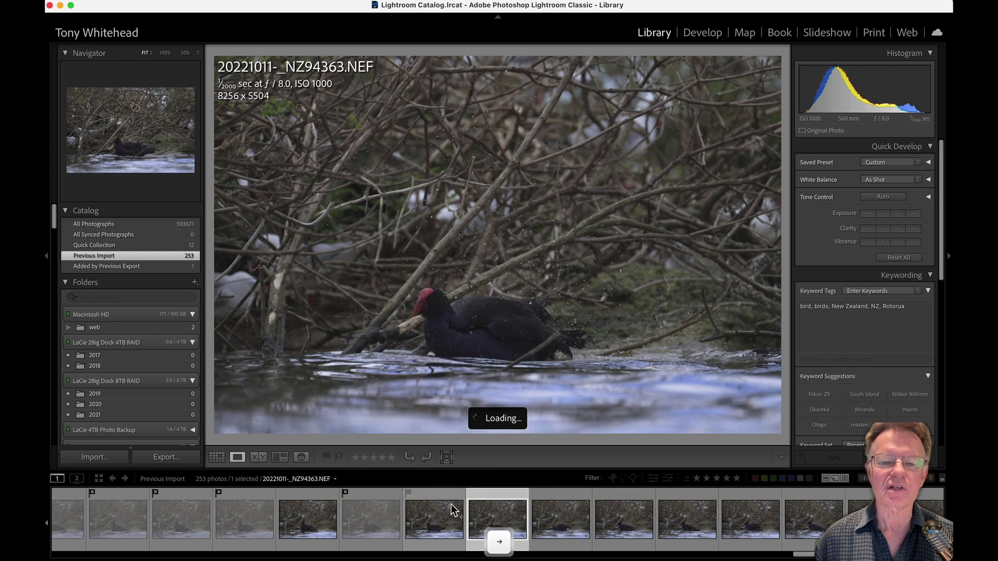
key(x)
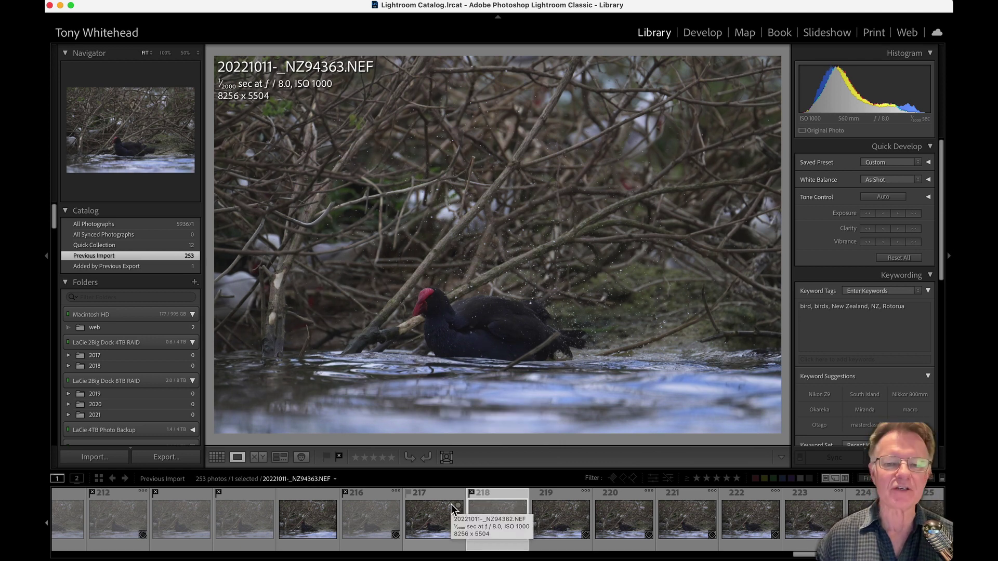
key(u)
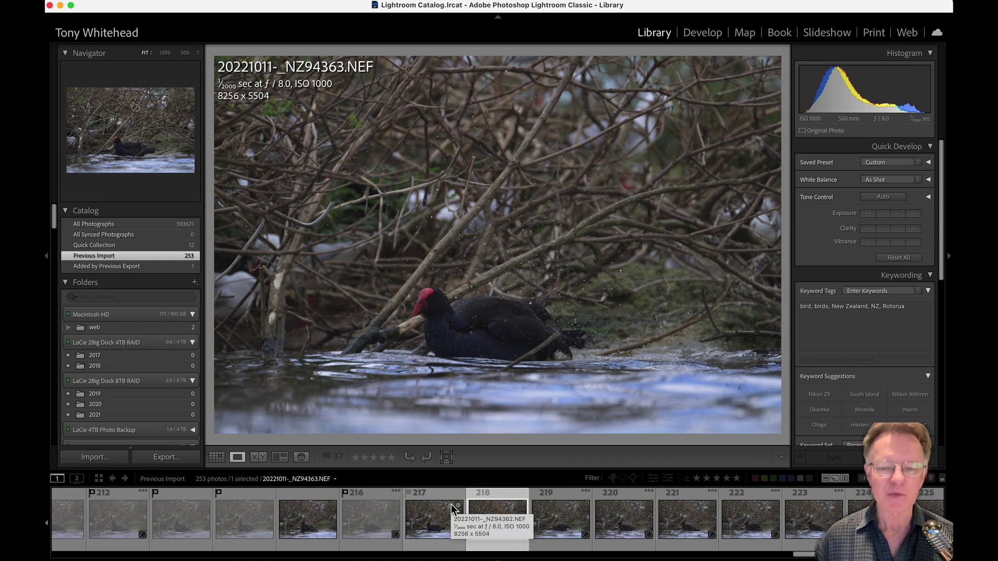
key(x)
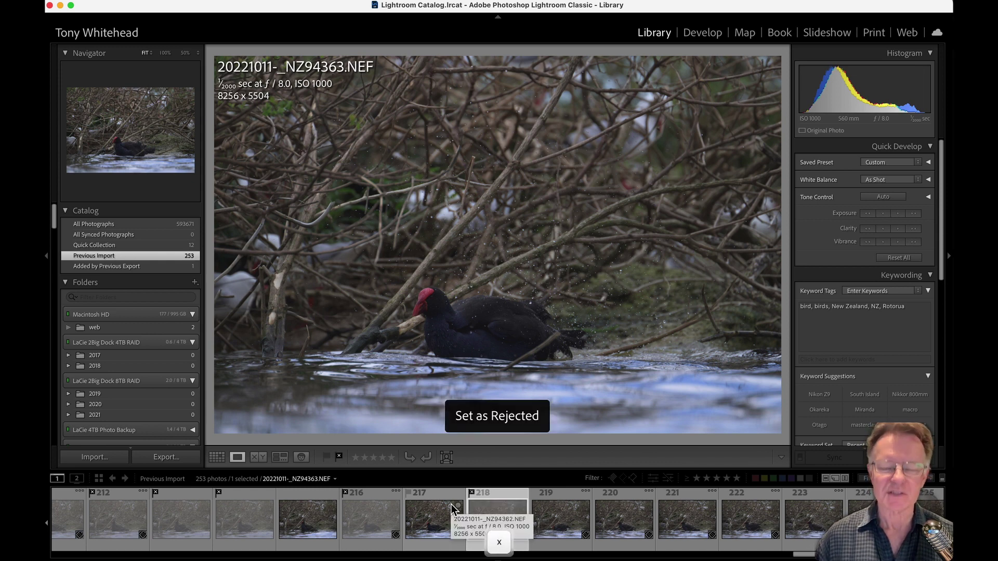
key(u)
key(x)
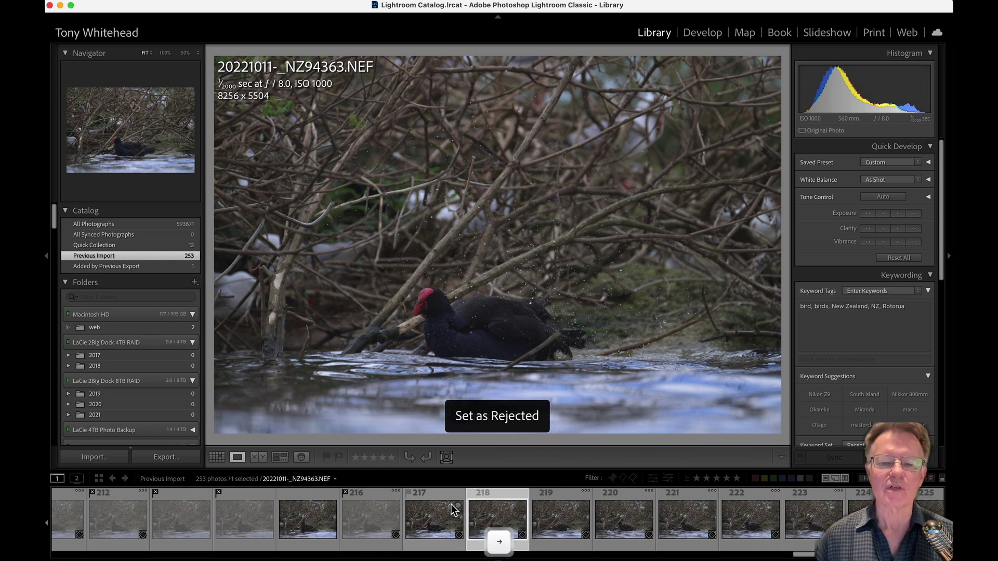
key(Right)
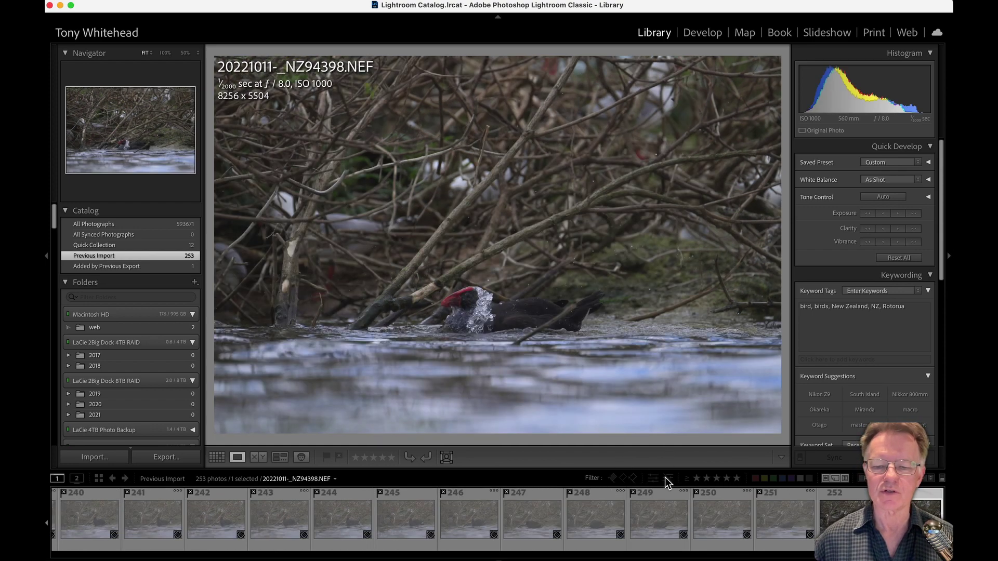
- Filter the previous import down to the 188 rejected photos and browse them in Grid view
click(634, 482)
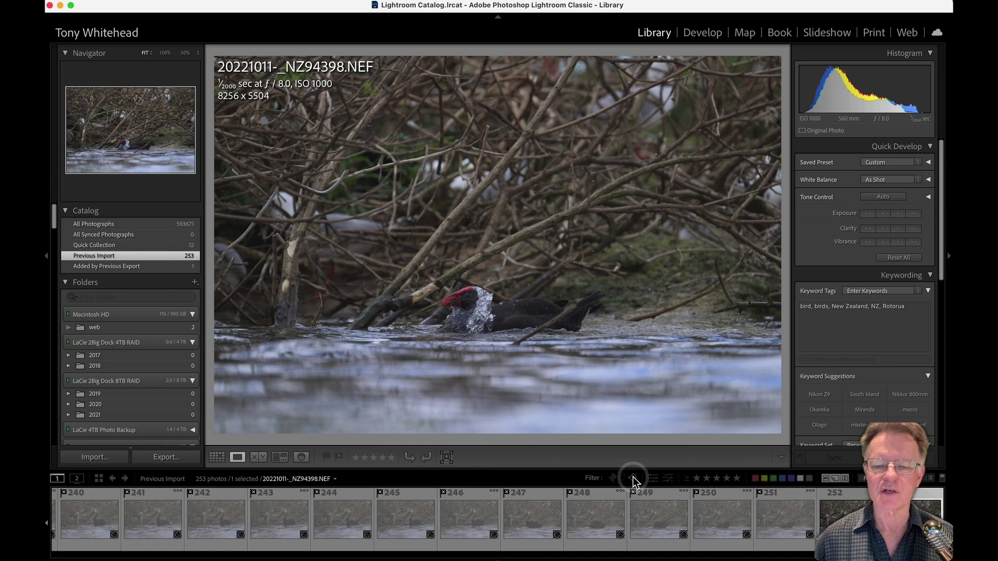
click(632, 478)
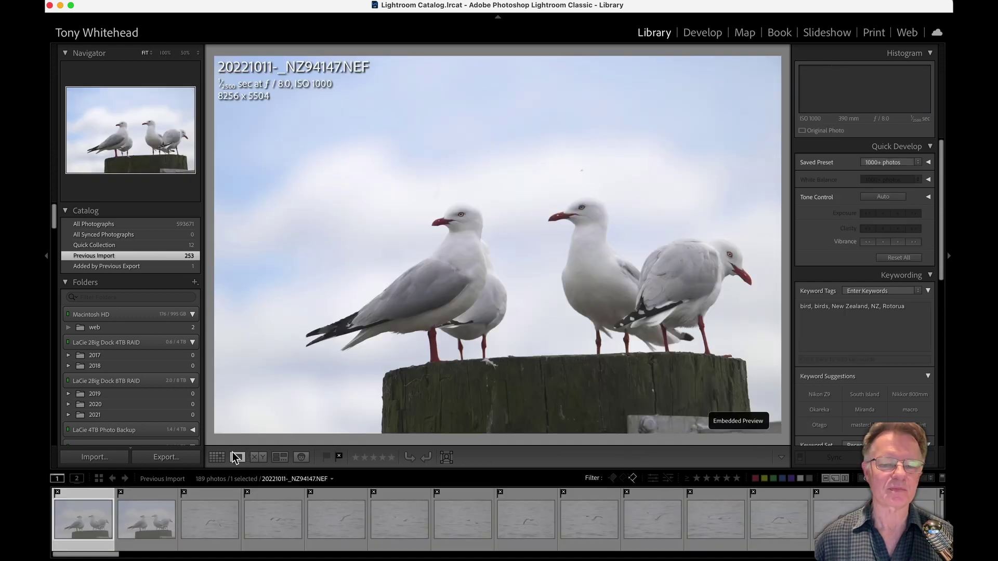
click(216, 456)
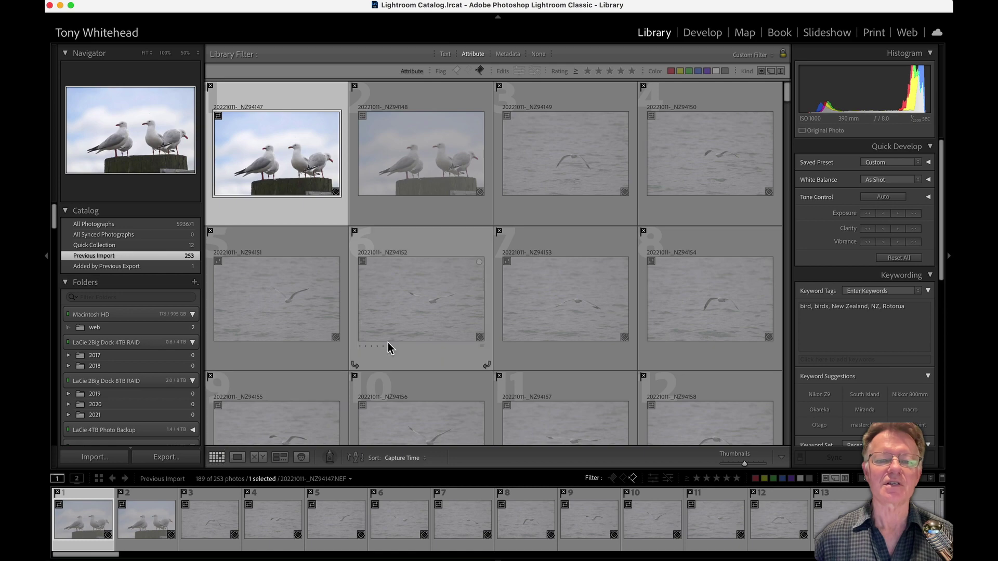
scroll(478, 346, down, 10)
scroll(478, 346, down, 15)
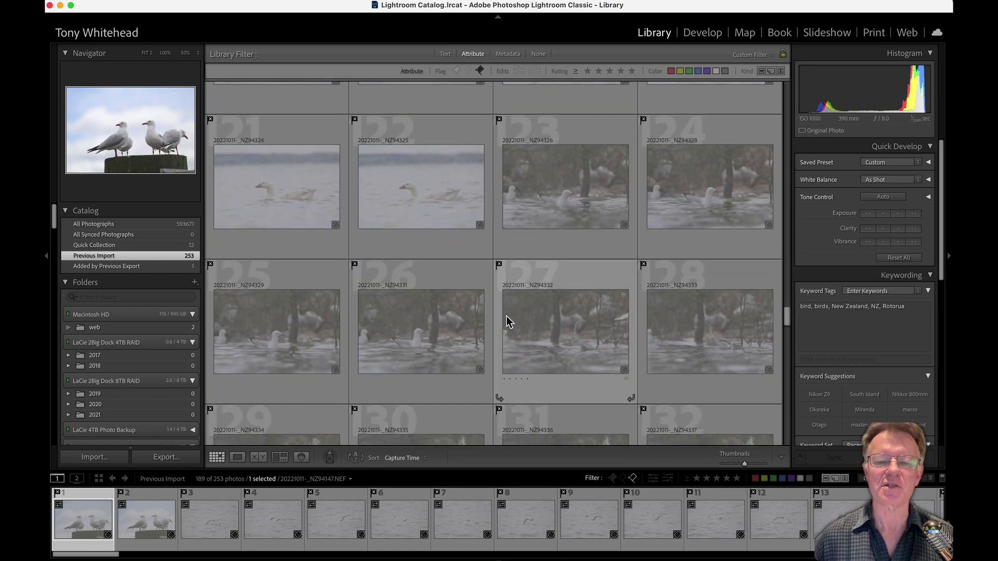
scroll(506, 316, down, 9)
scroll(506, 317, down, 7)
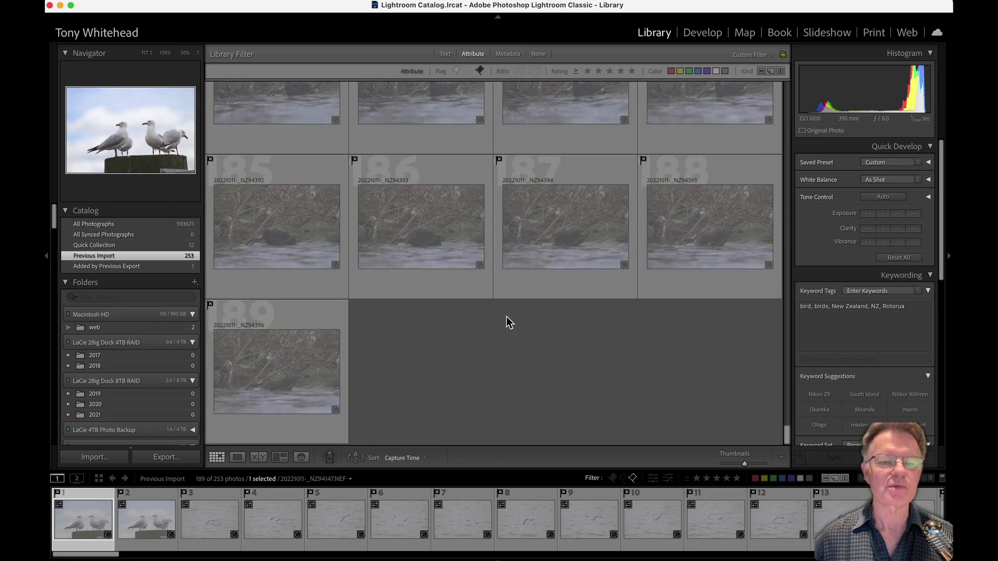
- Toggle the one-star rating condition on top of the rejected-photos filter
scroll(506, 316, up, 17)
scroll(506, 322, up, 20)
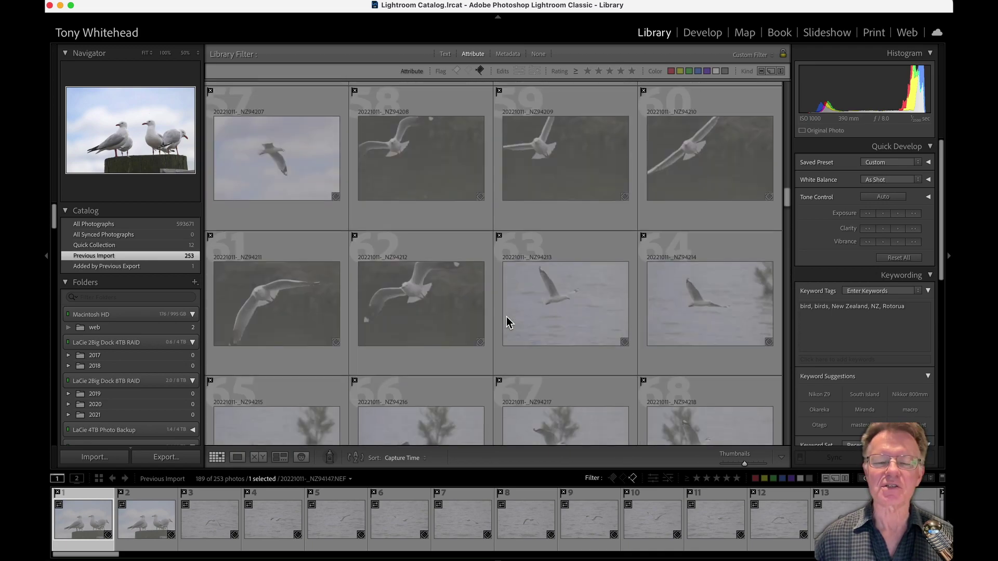
scroll(506, 322, up, 7)
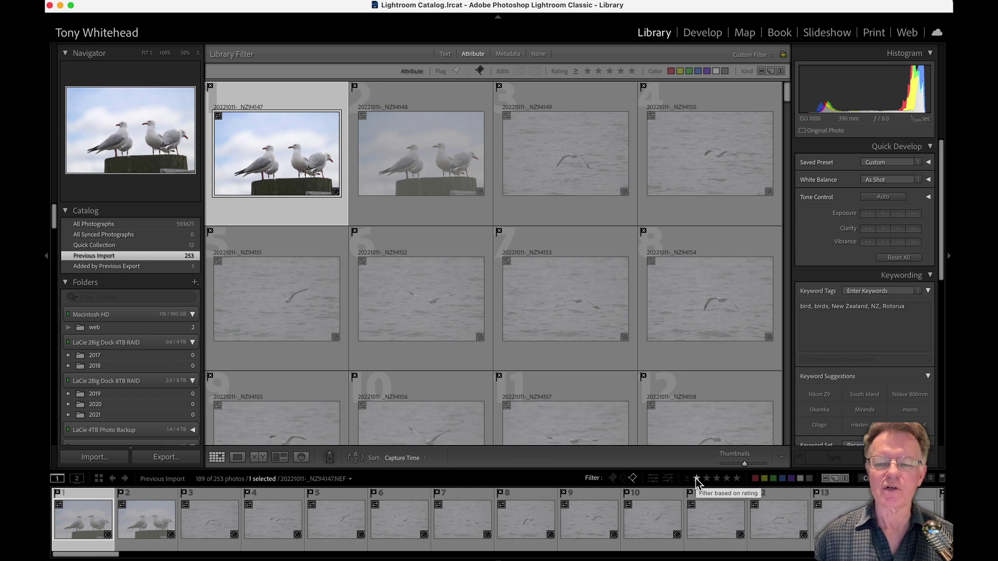
click(696, 478)
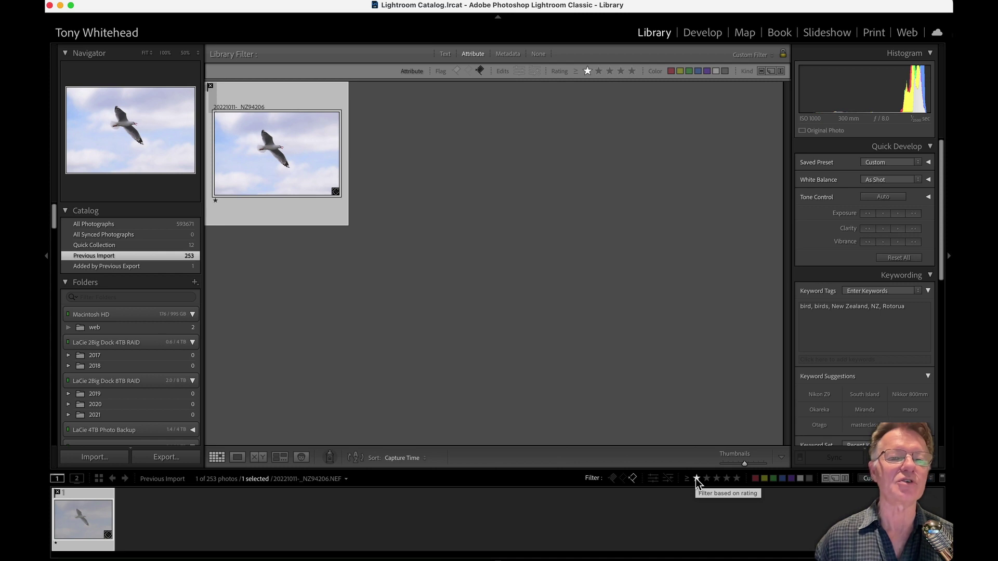
click(696, 478)
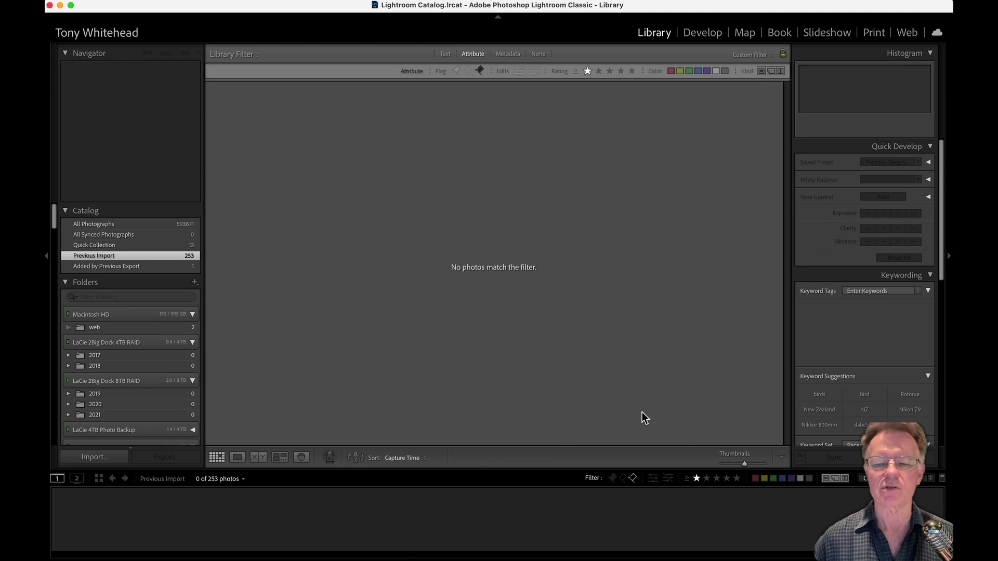
- Clear the rating filter, select all 188 rejected photos and bring up the Remove Photos confirmation
click(695, 478)
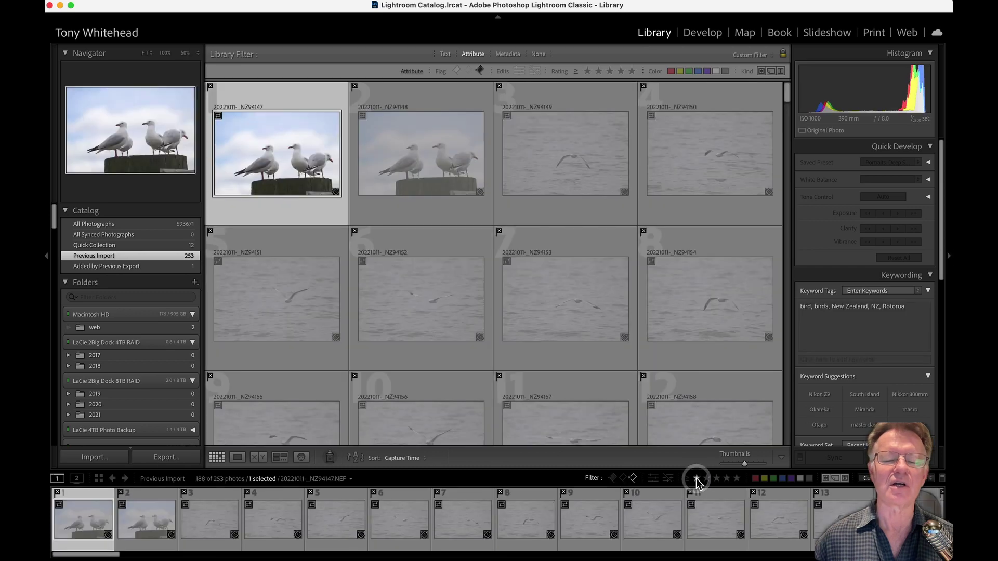
scroll(598, 322, down, 10)
scroll(599, 327, down, 20)
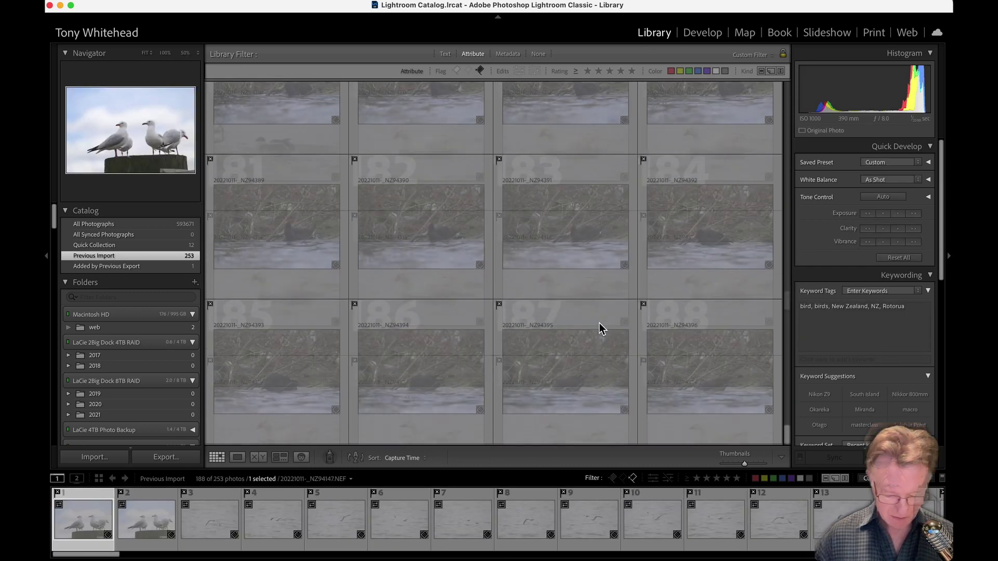
key(super+a)
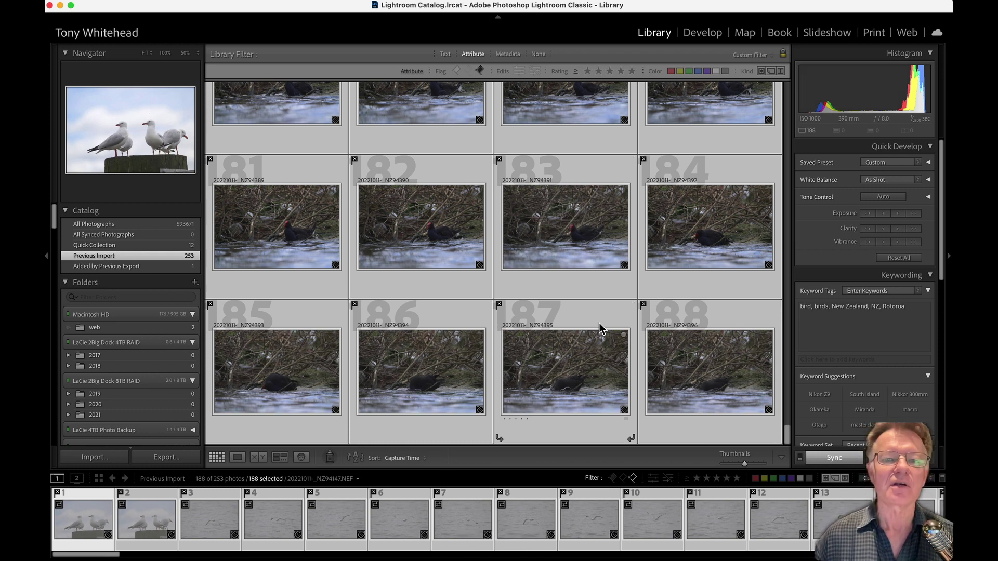
key(Delete)
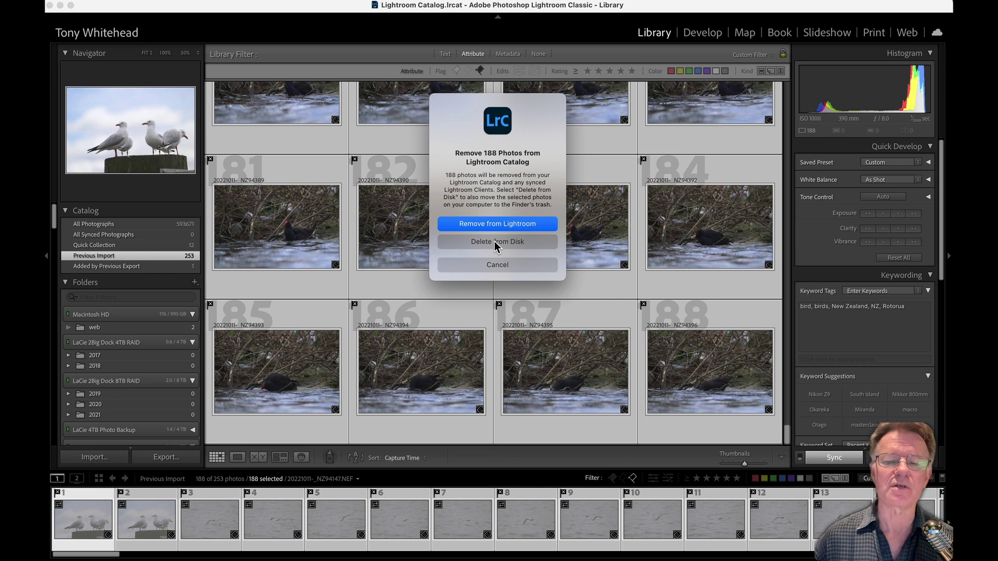
- Choose Delete from Disk to permanently remove the 188 rejected photos
click(496, 244)
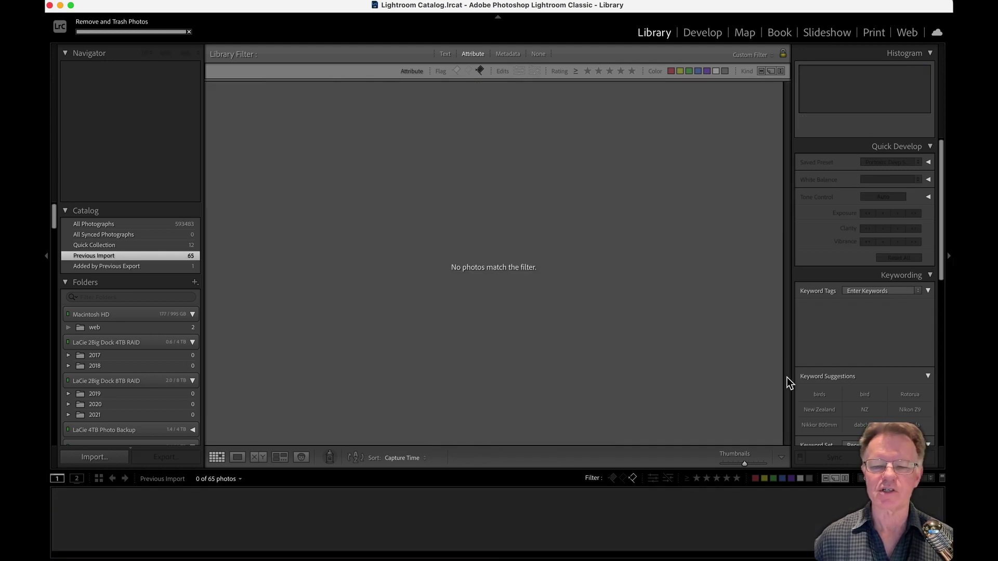
- Clear the reject filter and filter the 65 remaining photos to one star and higher, showing 10
click(631, 477)
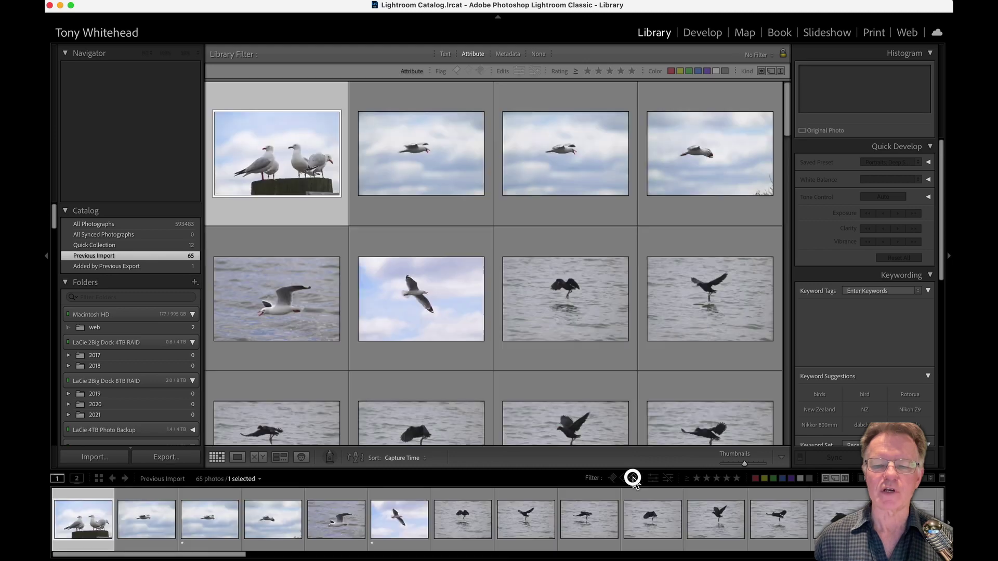
scroll(555, 227, down, 20)
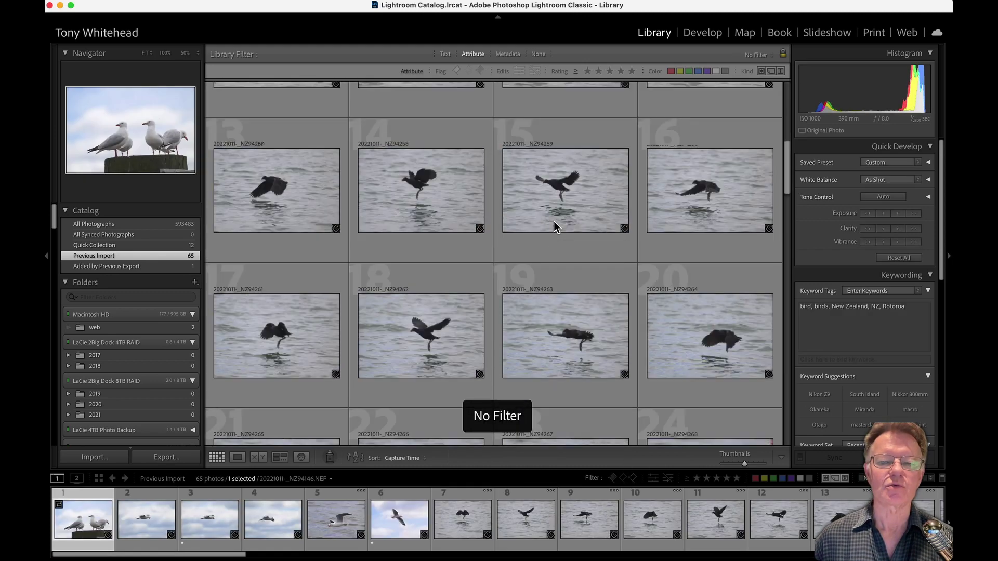
scroll(555, 227, up, 20)
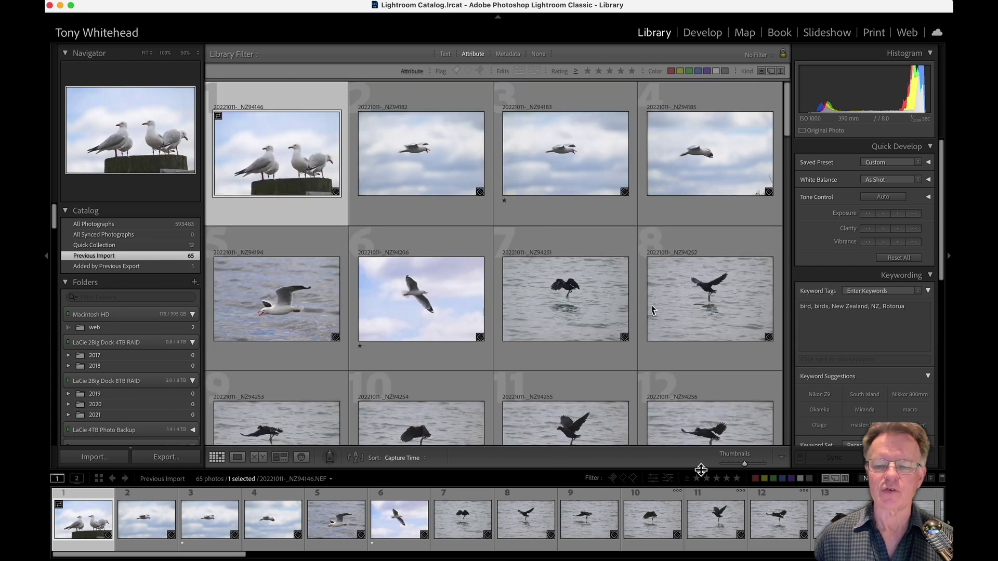
click(696, 478)
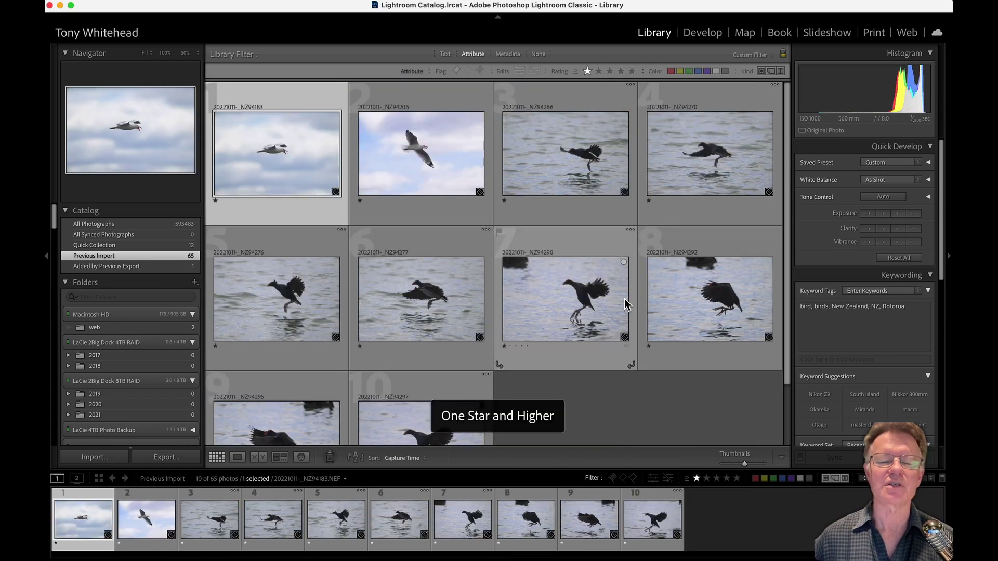
scroll(627, 301, down, 3)
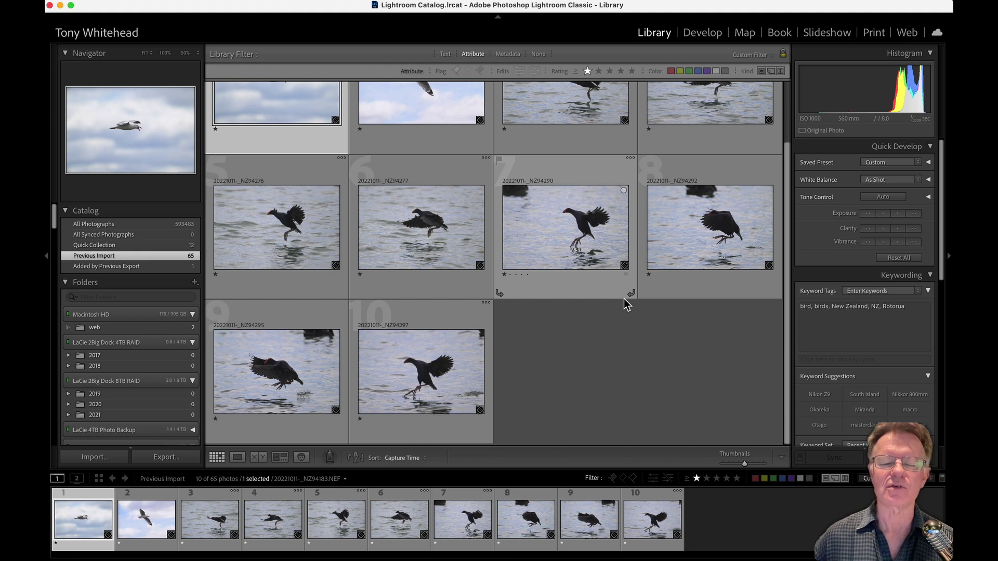
scroll(626, 304, up, 3)
scroll(625, 303, down, 3)
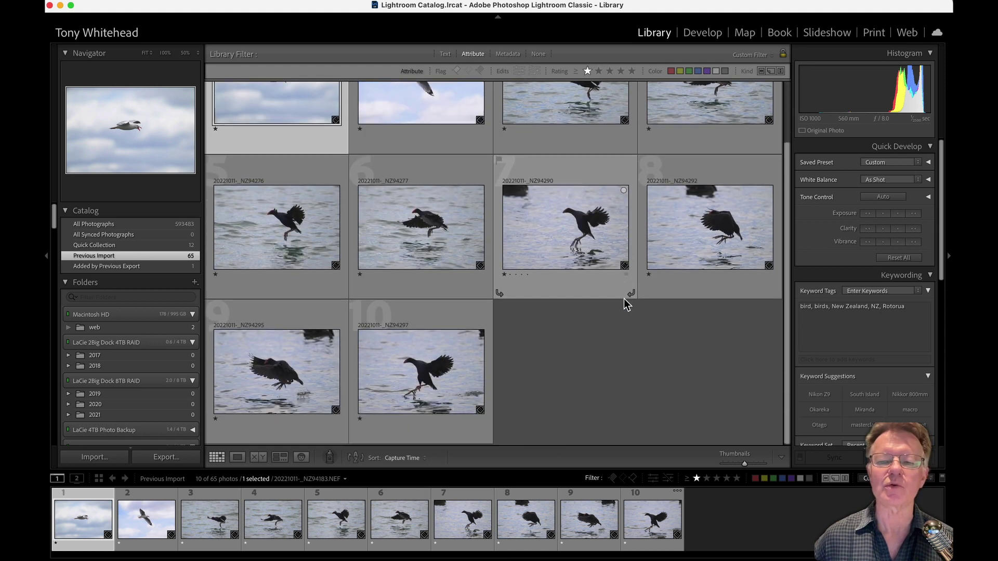